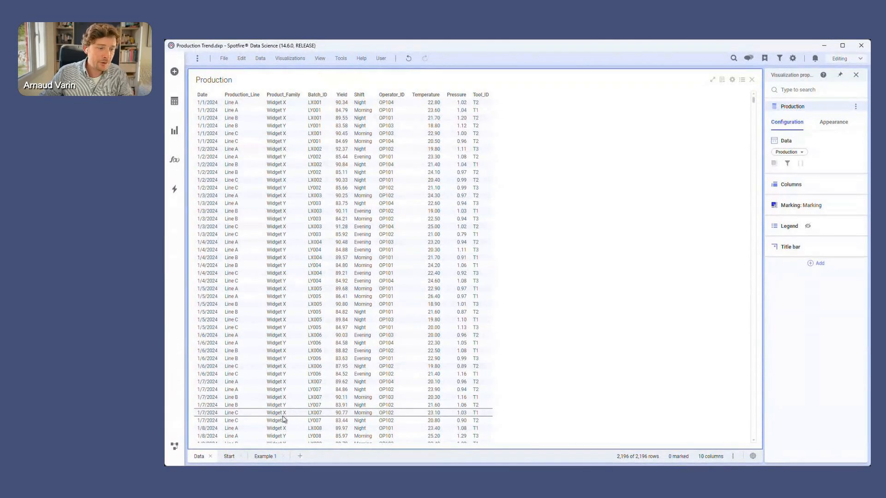
On the Start page, add a new measure to the statistics table of the box plot.
left_click(230, 457)
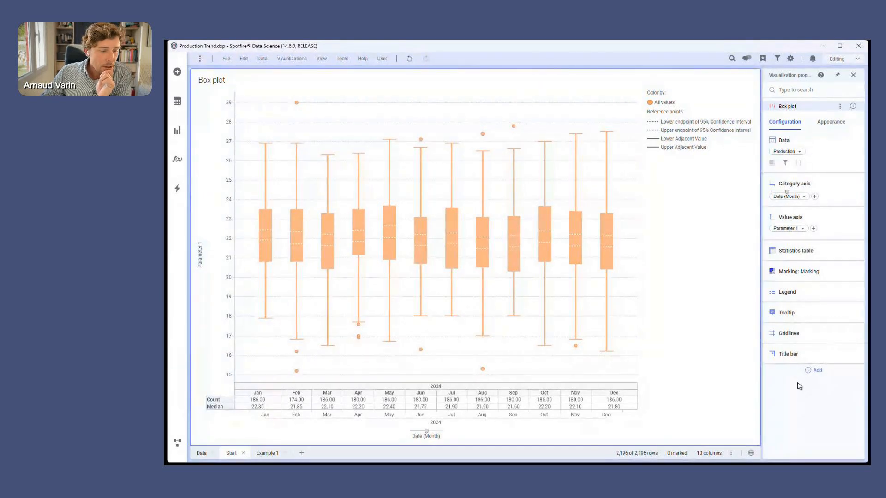
left_click(783, 253)
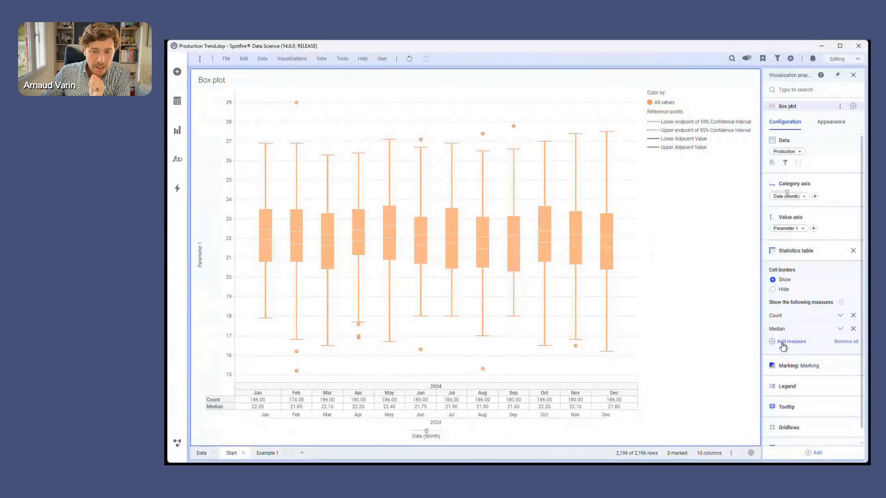
left_click(780, 343)
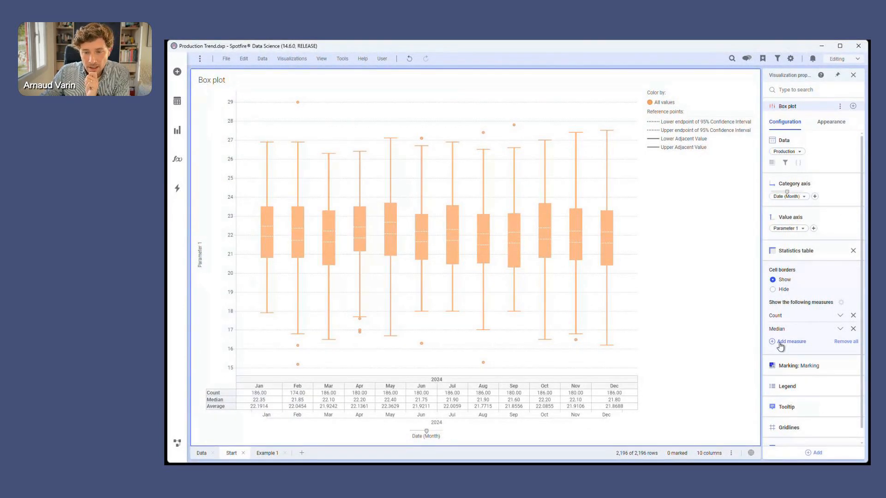
Change the new measure's expression to use the StdDev function and name the measure StdDev.
left_click(848, 359)
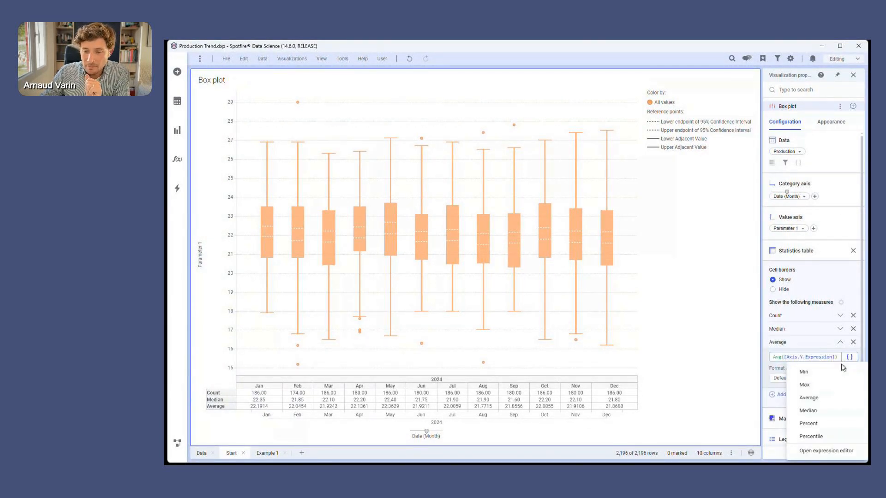
left_click(778, 358)
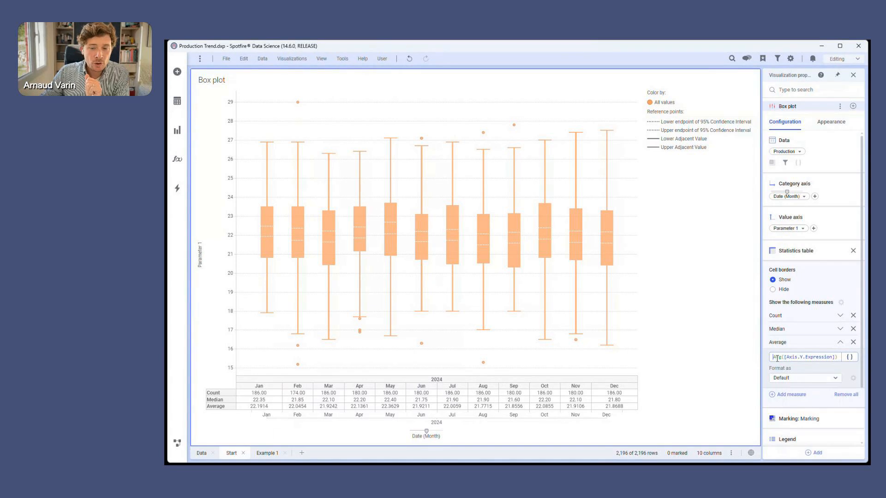
left_click_drag(782, 358, 772, 360)
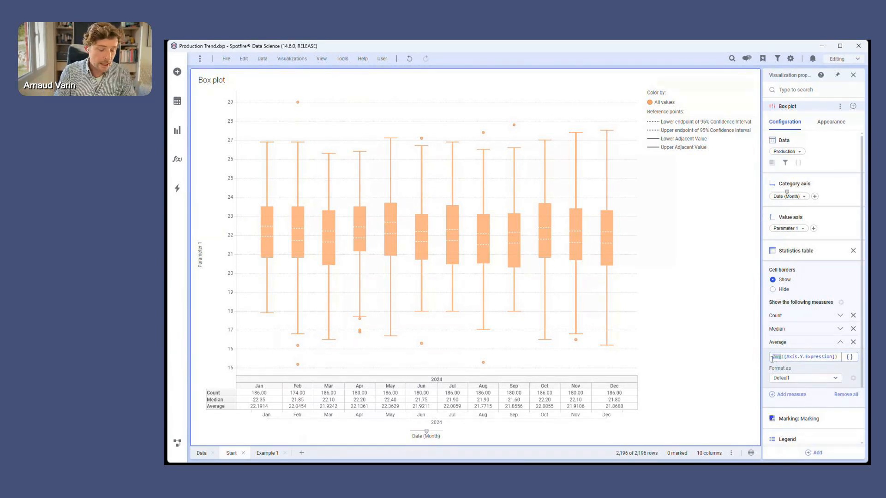
type("StdDev")
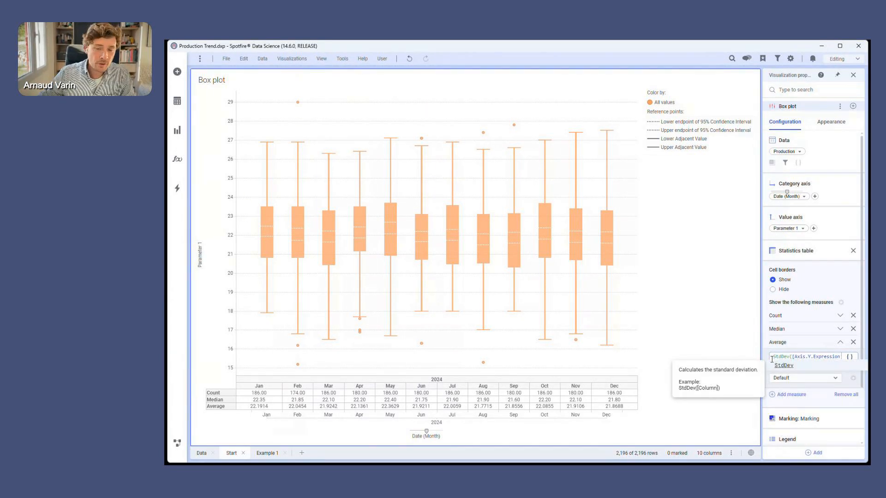
left_click(791, 366)
left_click_drag(814, 356, 867, 362)
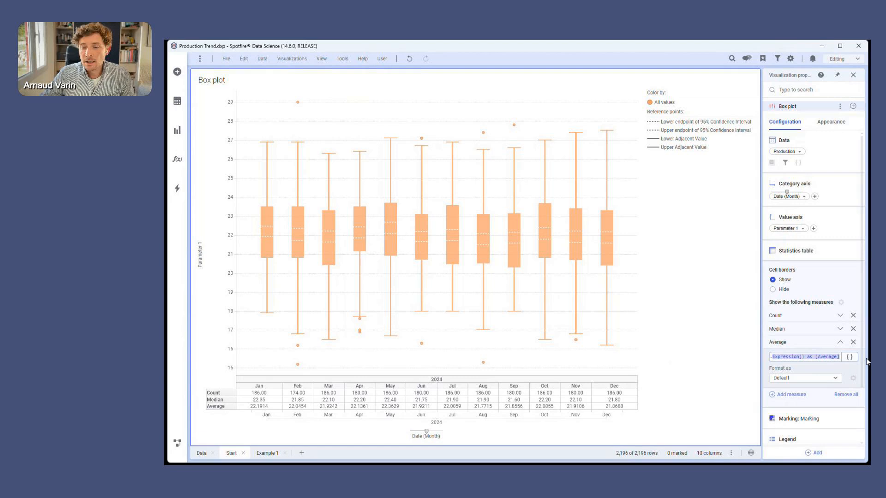
double_click(824, 358)
type("StdDev")
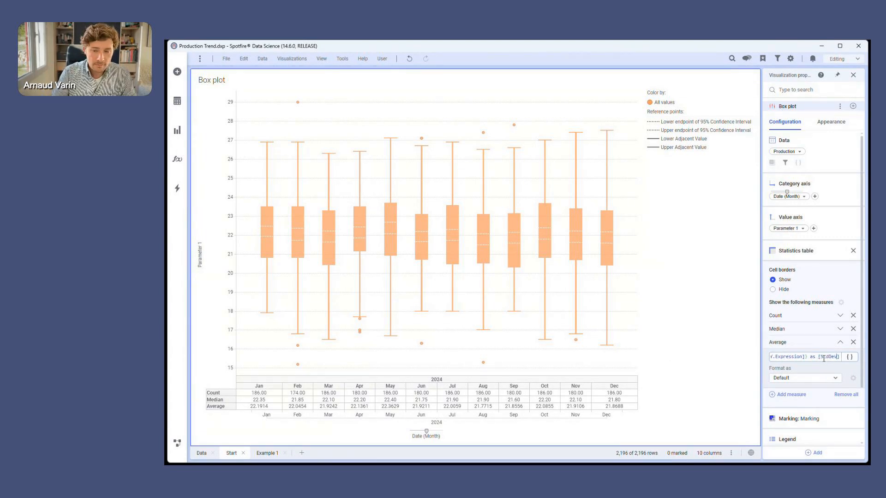
key("Return")
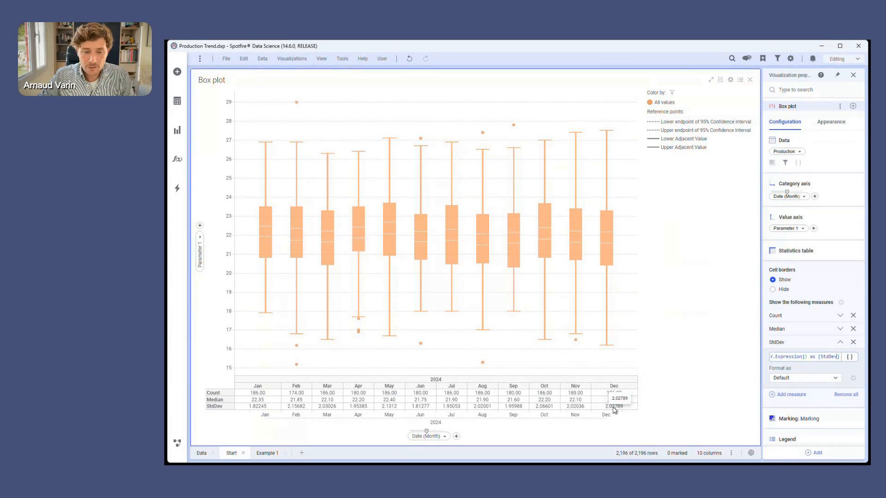
Format the StdDev measure as Number and collapse the statistics table settings.
left_click(828, 378)
left_click(829, 409)
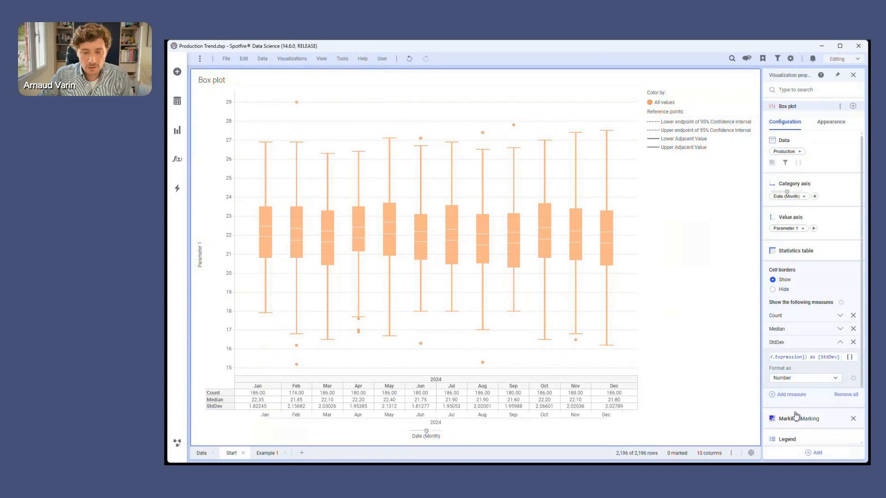
left_click_drag(827, 359, 779, 360)
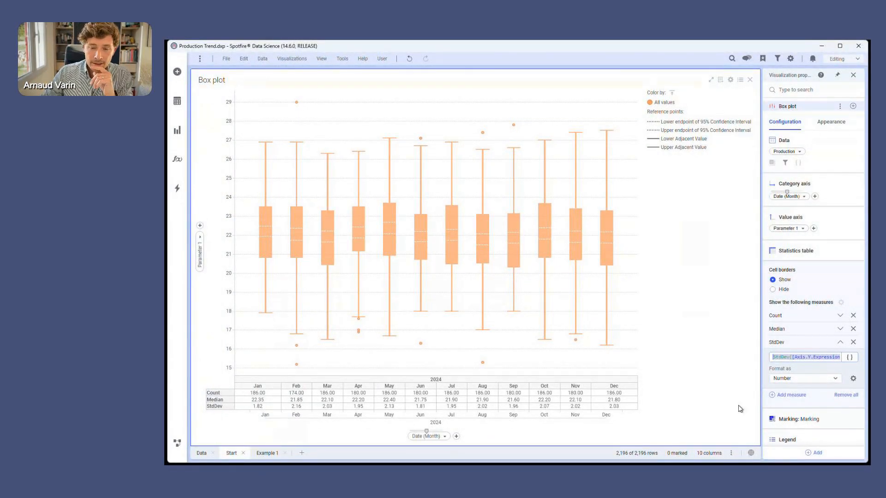
left_click(813, 258)
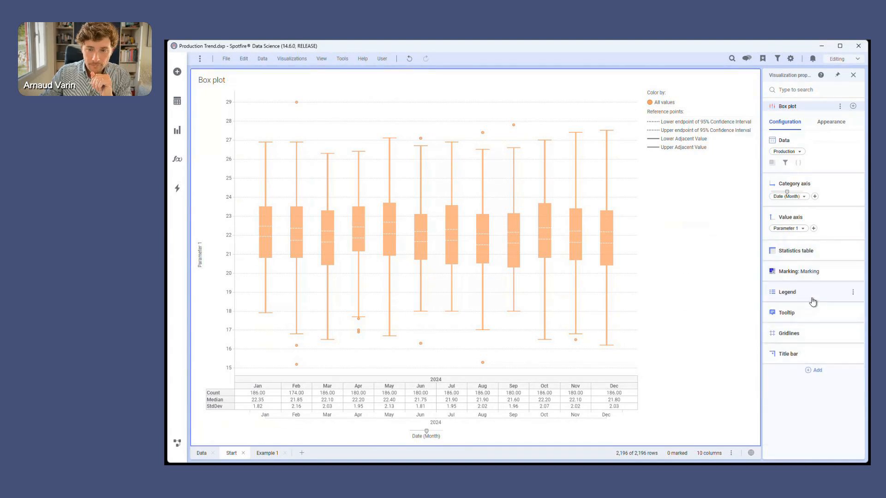
Add a violin to the box plot and look at the predefined options for its bandwidth expression.
left_click(813, 385)
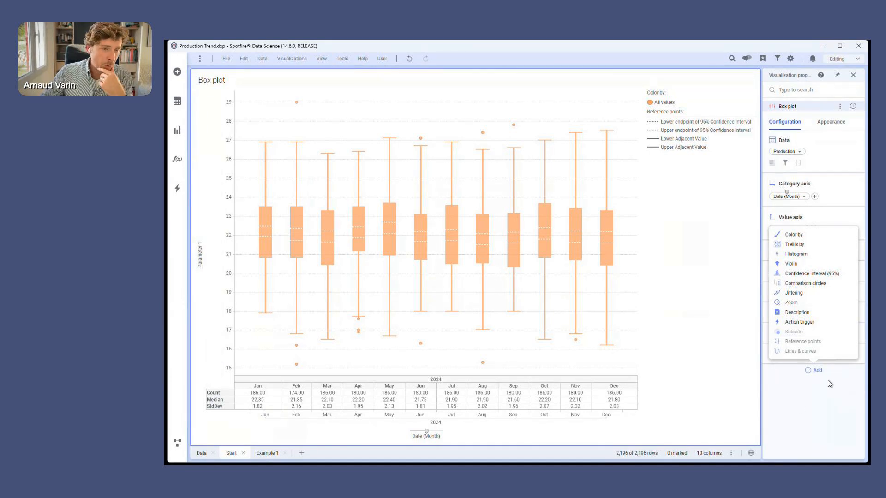
left_click(817, 392)
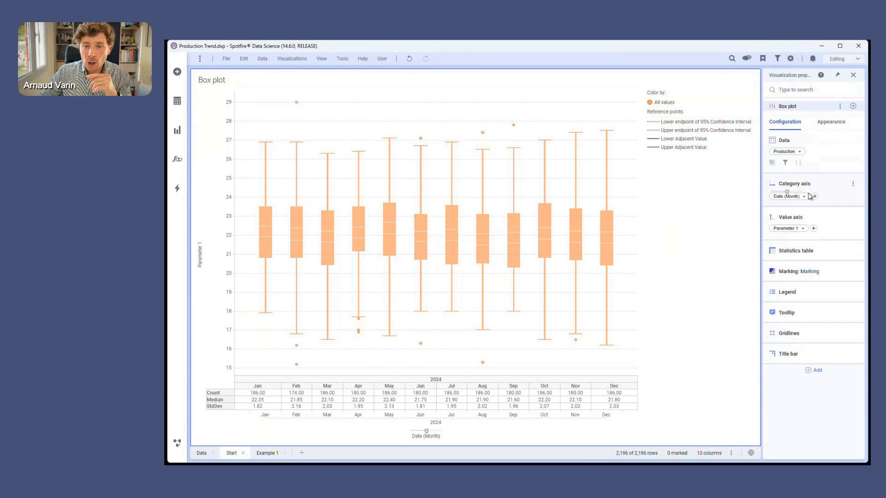
left_click(809, 375)
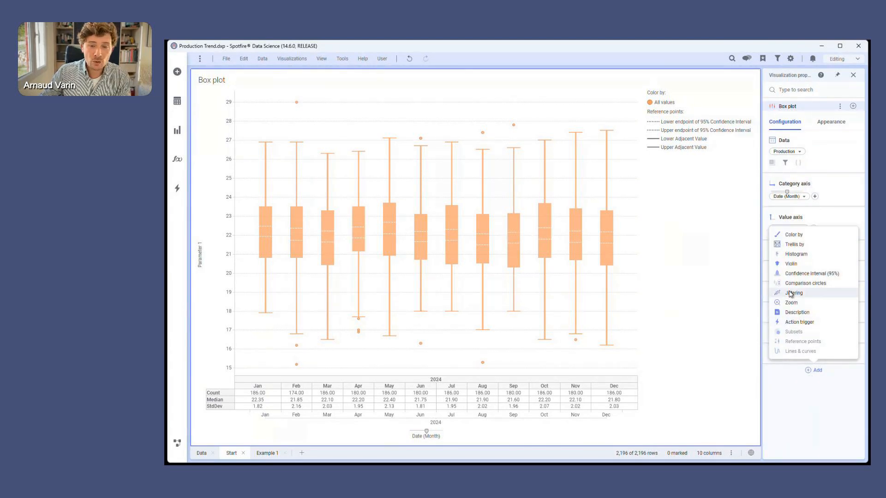
left_click(792, 264)
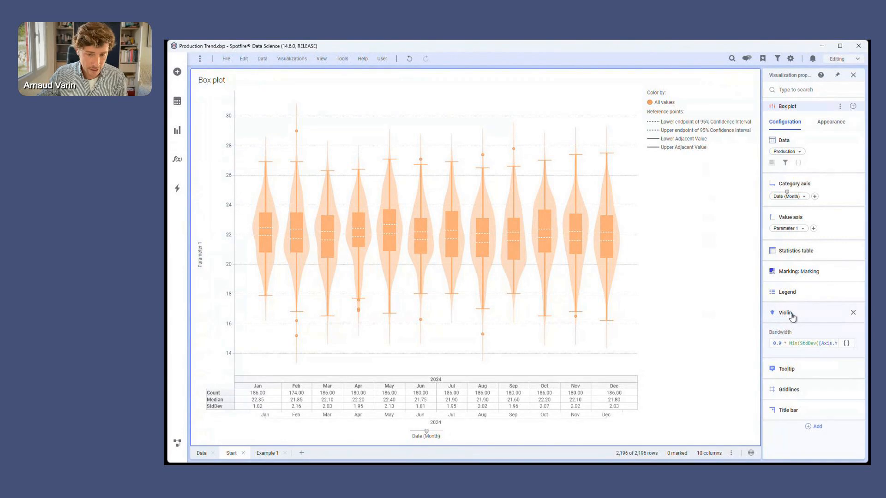
left_click_drag(773, 344, 816, 343)
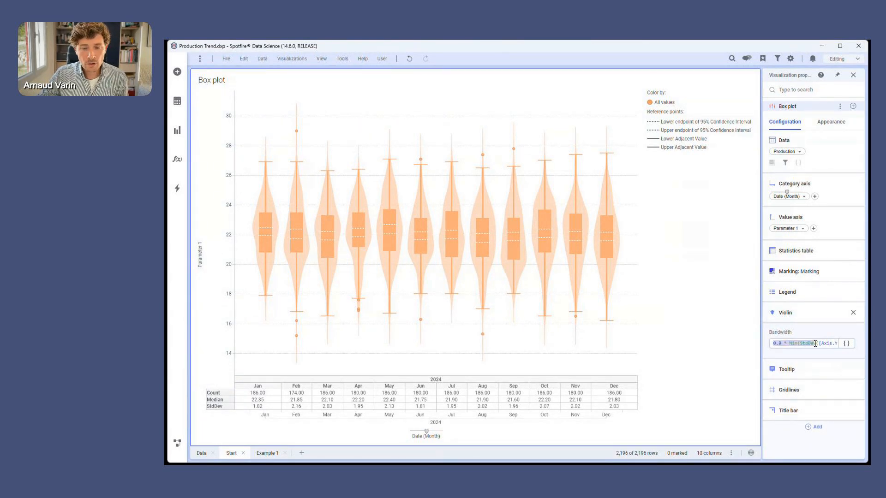
left_click(846, 344)
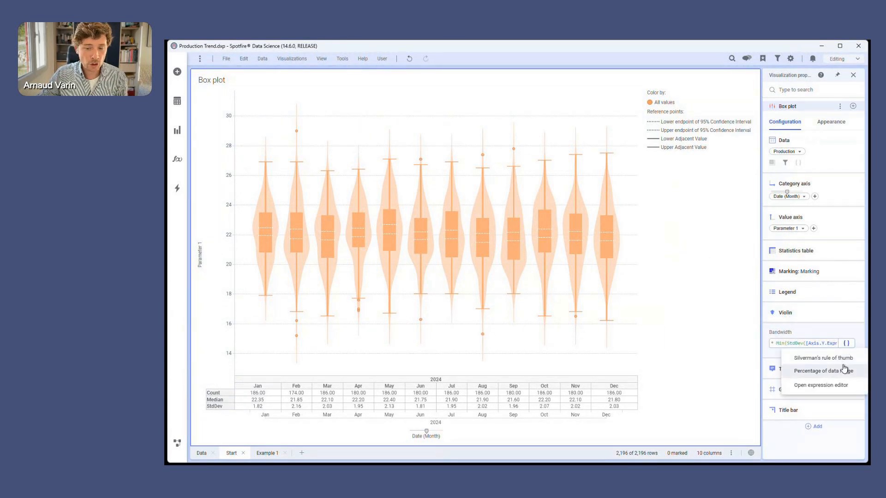
left_click(808, 323)
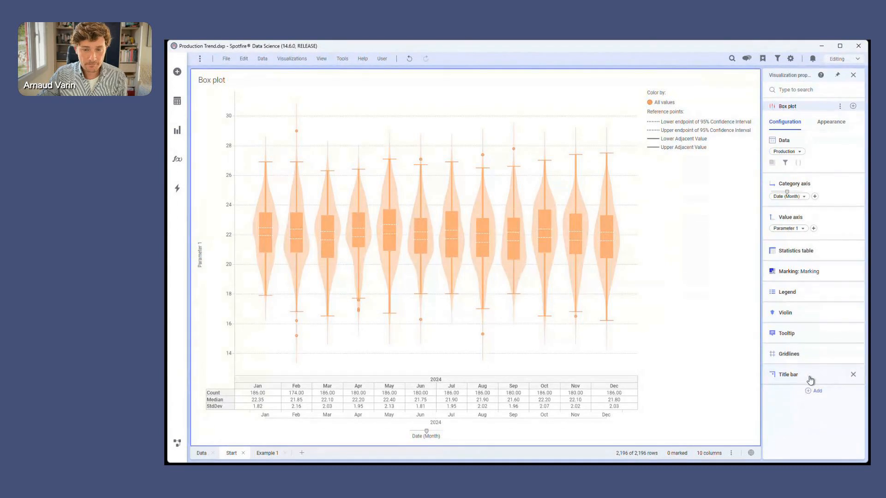
Add a histogram to the box plot alongside the violin.
mouse_move(809, 378)
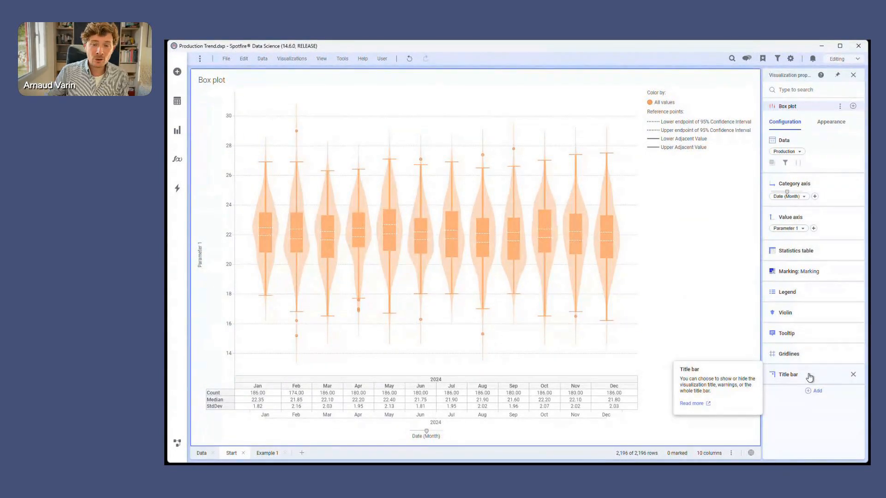
left_click(816, 391)
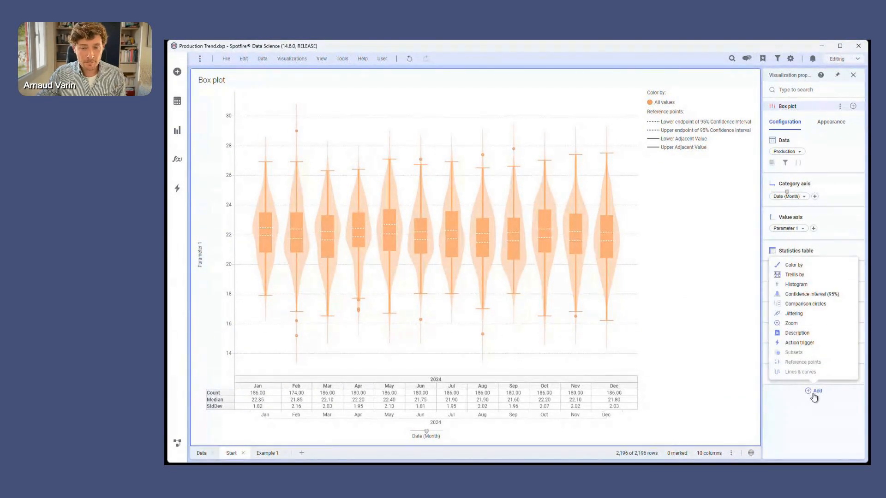
left_click(796, 285)
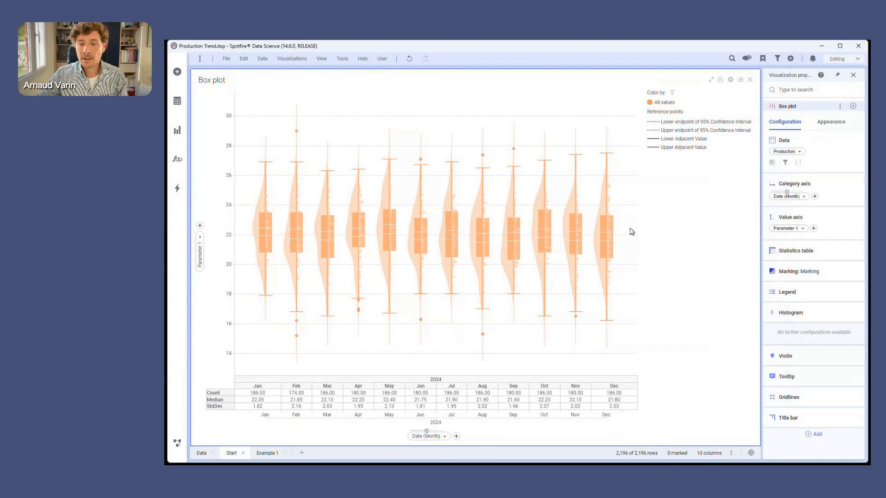
Remove the violin and the histogram from the box plot and look at its appearance settings.
left_click(854, 356)
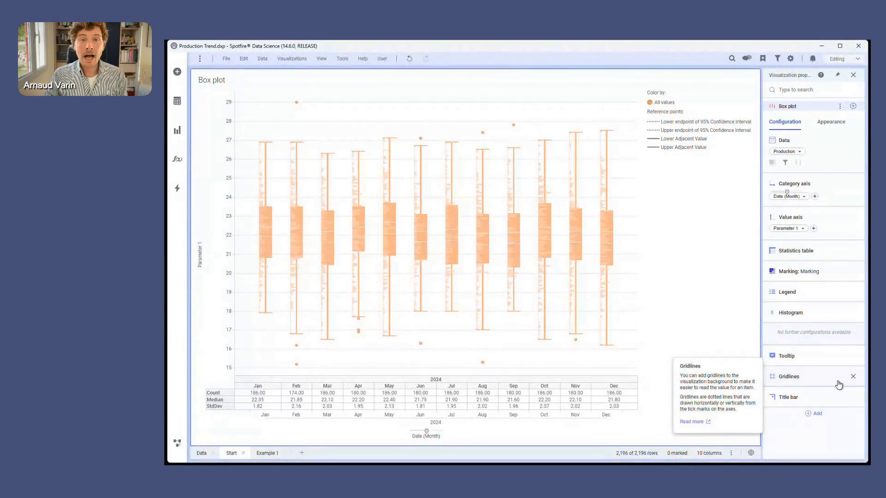
left_click(853, 312)
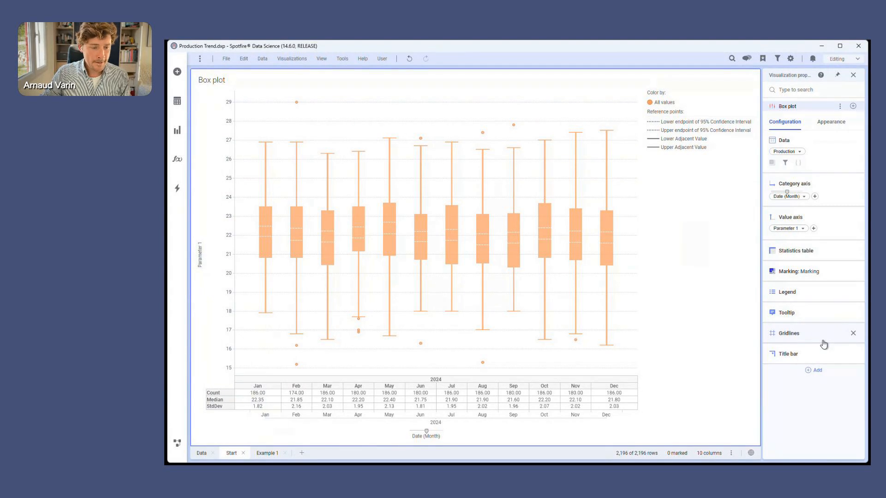
left_click(831, 122)
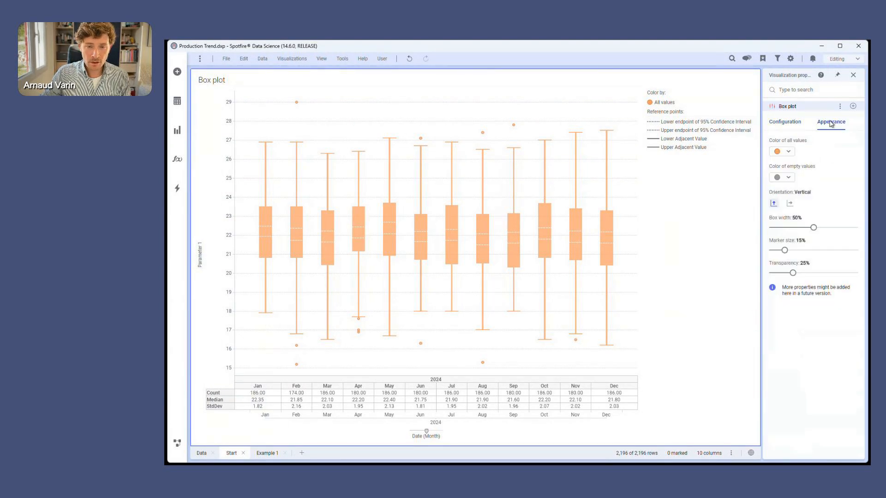
left_click(785, 123)
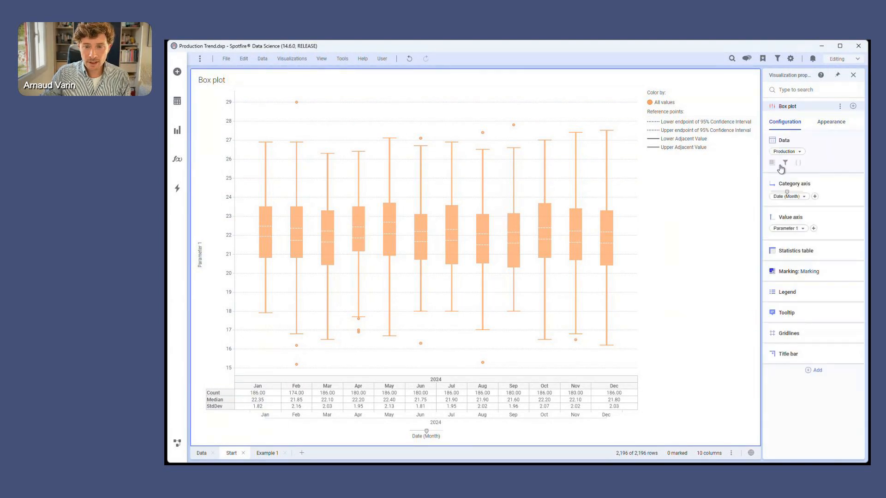
Expand the category axis settings and remove the statistics table from the box plot.
left_click(809, 185)
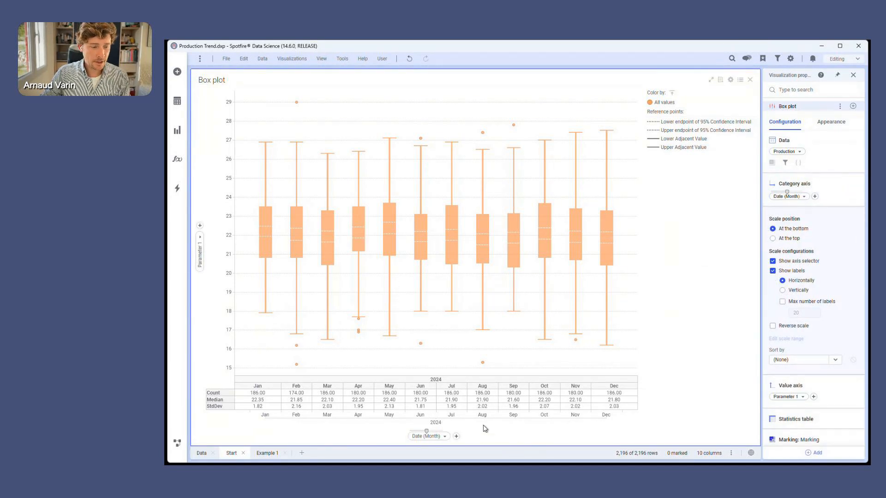
scroll(837, 349, "down", 3)
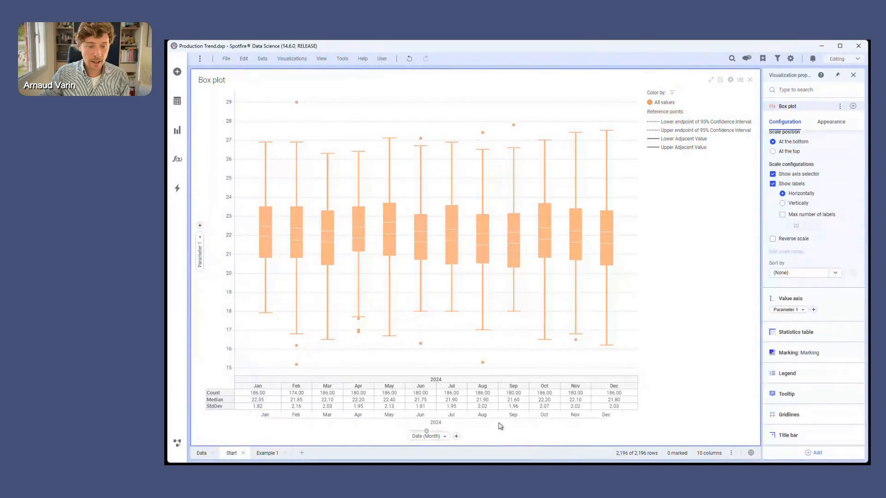
left_click(853, 333)
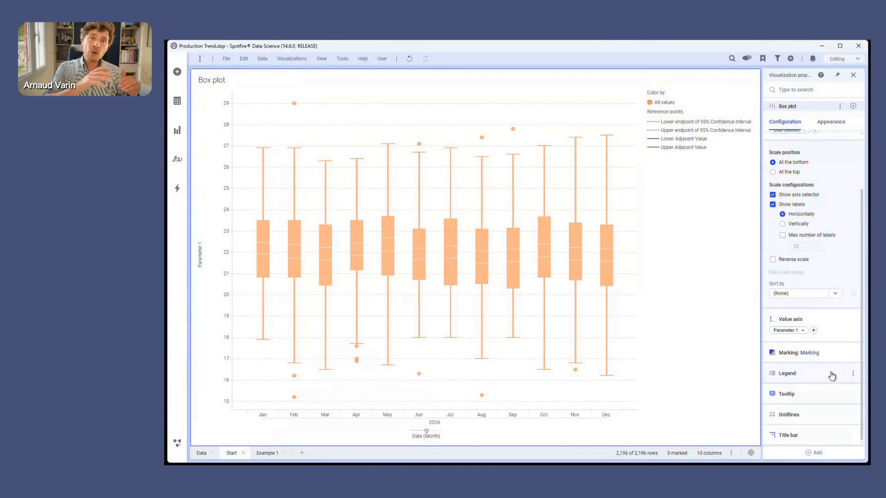
Show the category axis labels vertically.
mouse_move(832, 377)
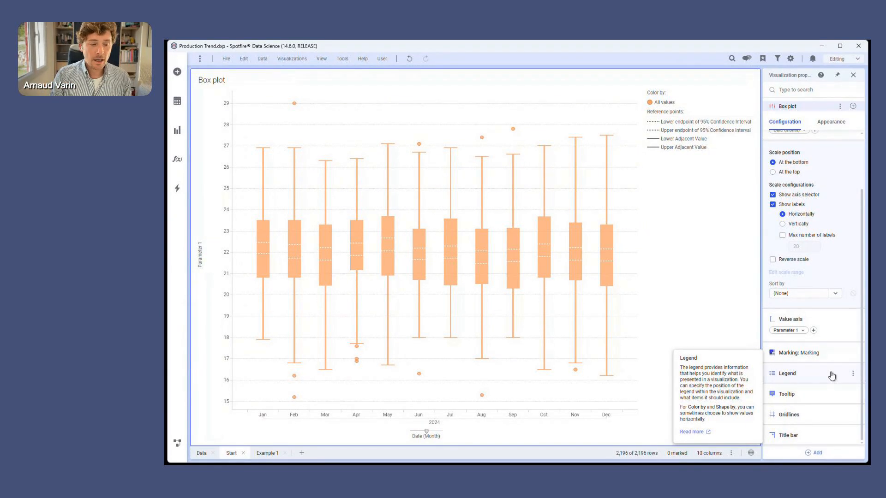
left_click(782, 225)
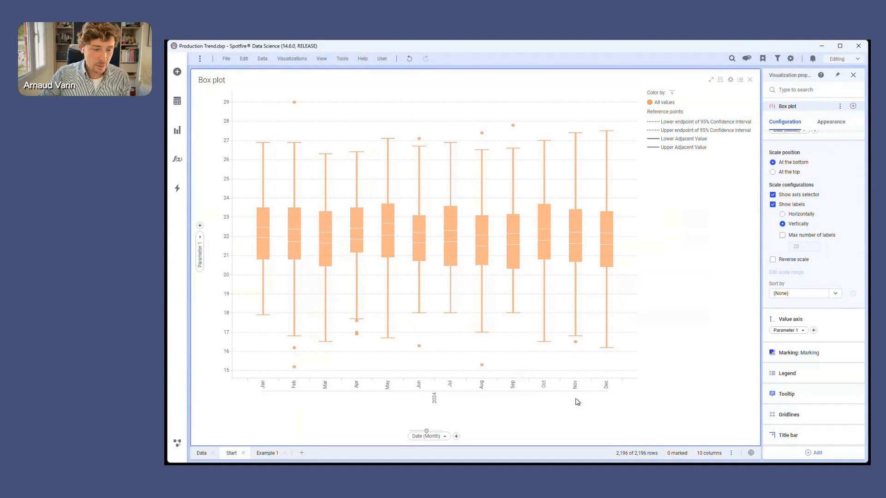
Try the horizontal orientation for the box plot, restore the vertical one, and return to the configuration settings with horizontal category labels.
left_click(832, 122)
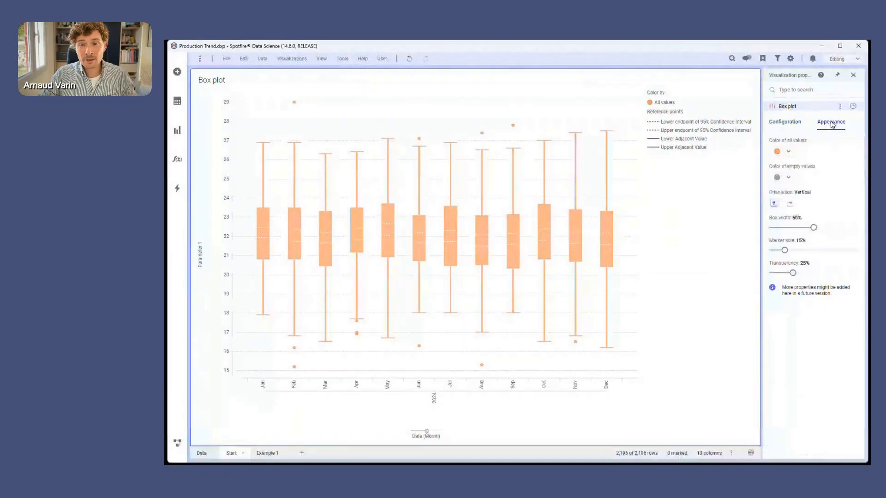
left_click(790, 204)
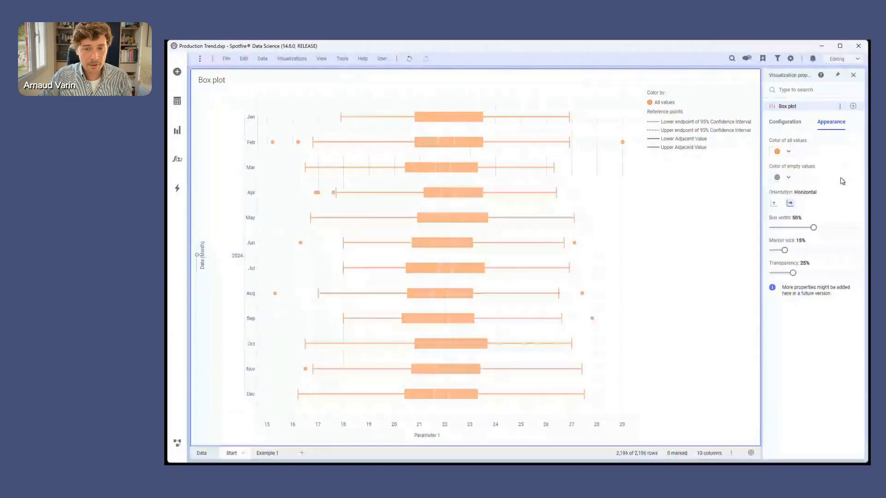
left_click(774, 203)
left_click(793, 128)
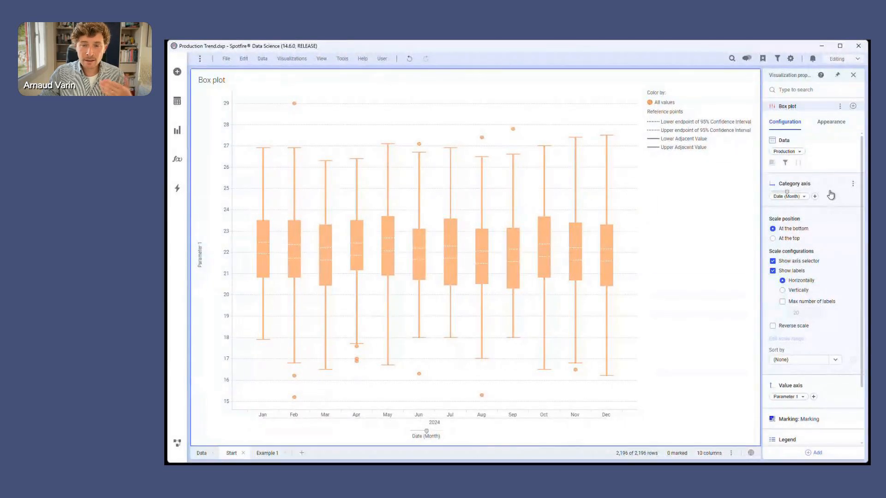
Collapse the category axis settings and add a reference layer for the median of the Y-axis expression to the box plot.
left_click(830, 195)
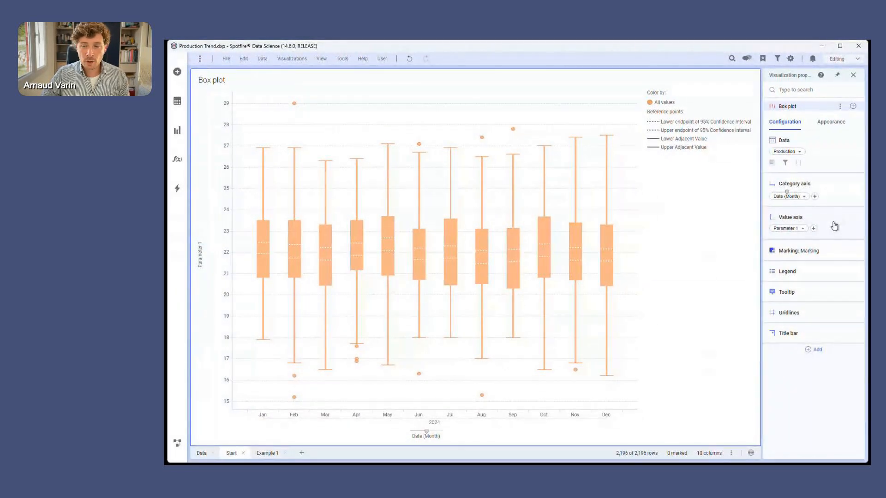
mouse_move(835, 226)
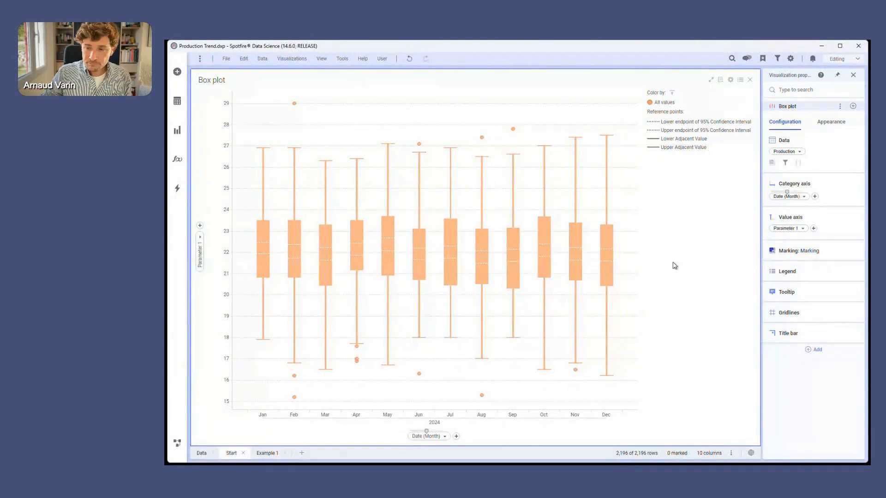
left_click(853, 106)
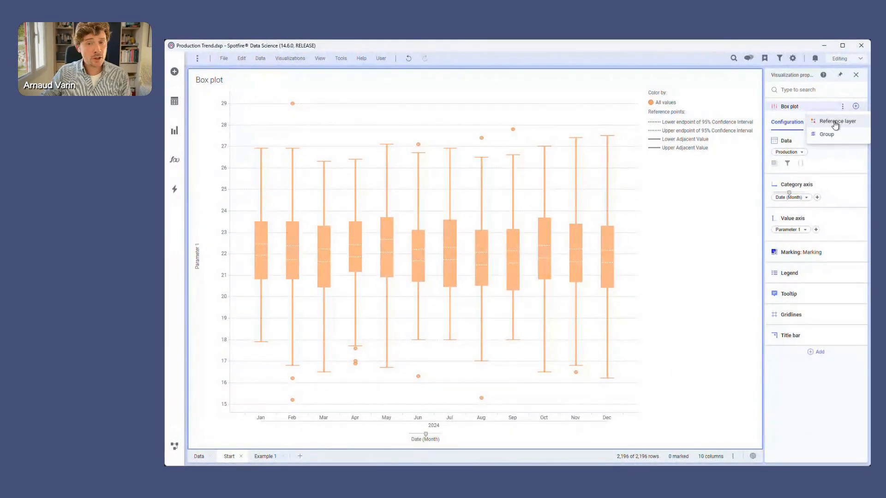
left_click(836, 123)
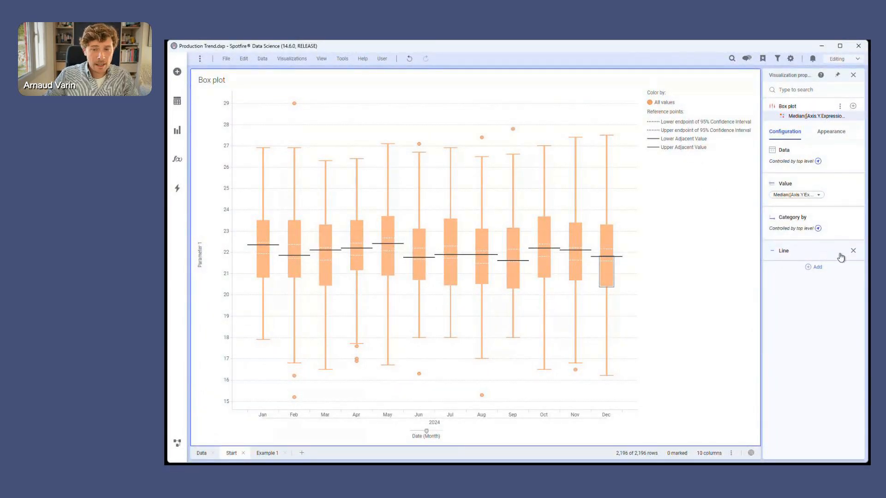
Remove the line from the median reference layer and add a marker to it instead.
left_click(853, 251)
left_click(812, 248)
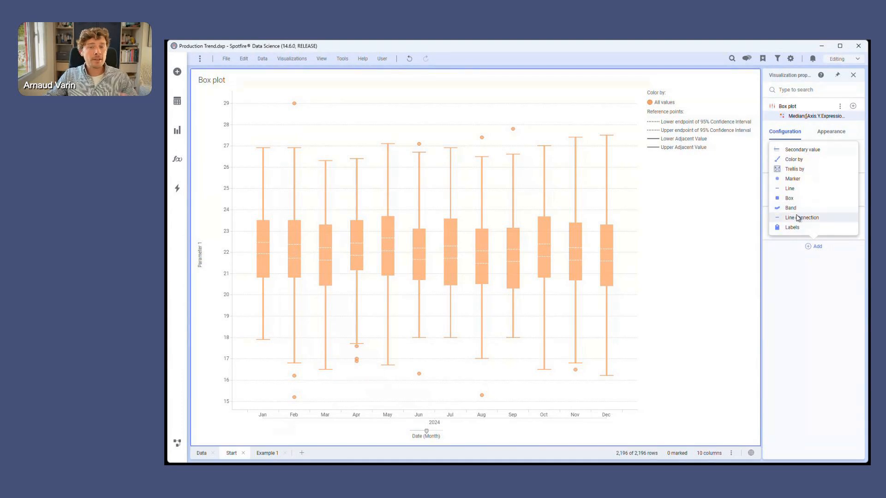
left_click(796, 179)
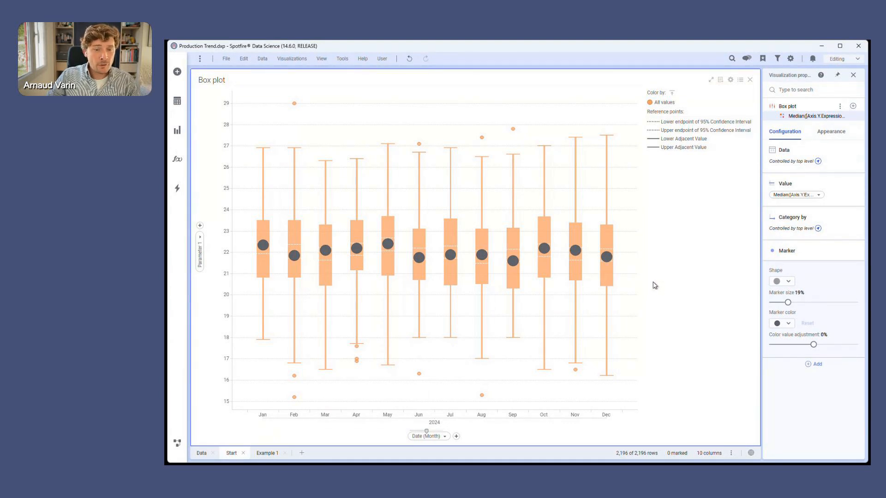
Style the median marker as a red diamond with a marker size of 18%.
left_click(790, 284)
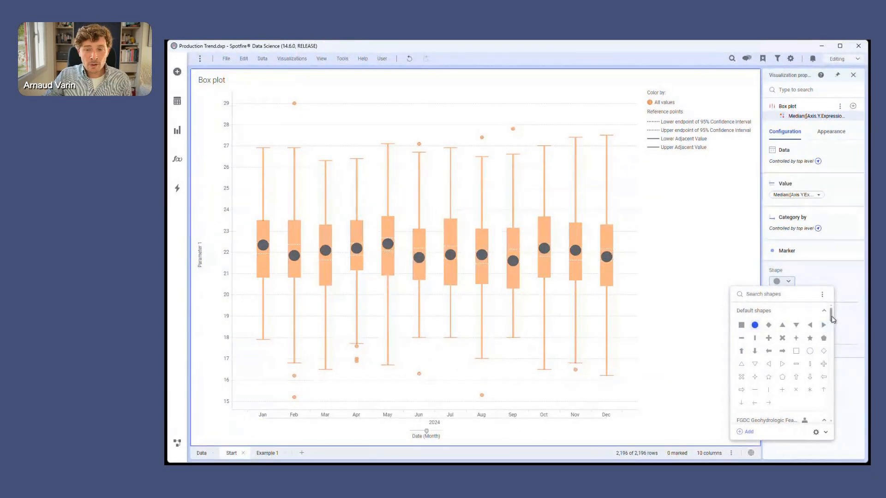
mouse_move(831, 318)
left_mouse_down()
mouse_move(833, 374)
mouse_move(831, 316)
left_mouse_up()
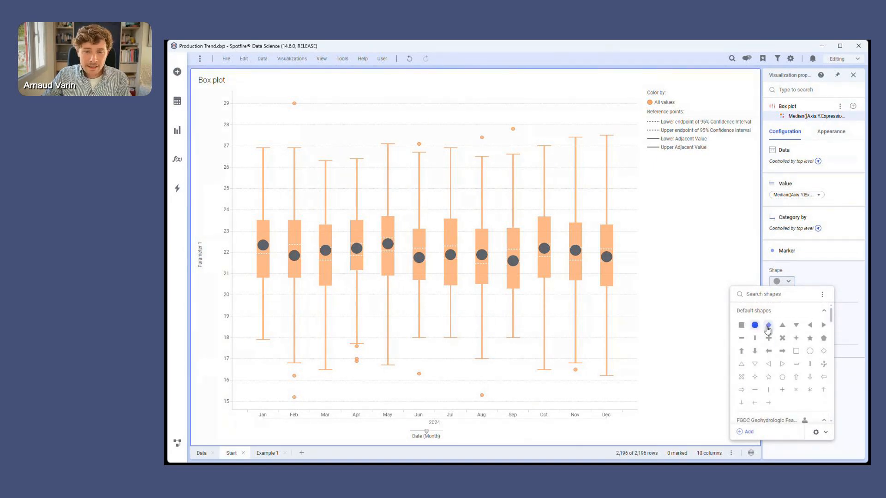
left_click(767, 327)
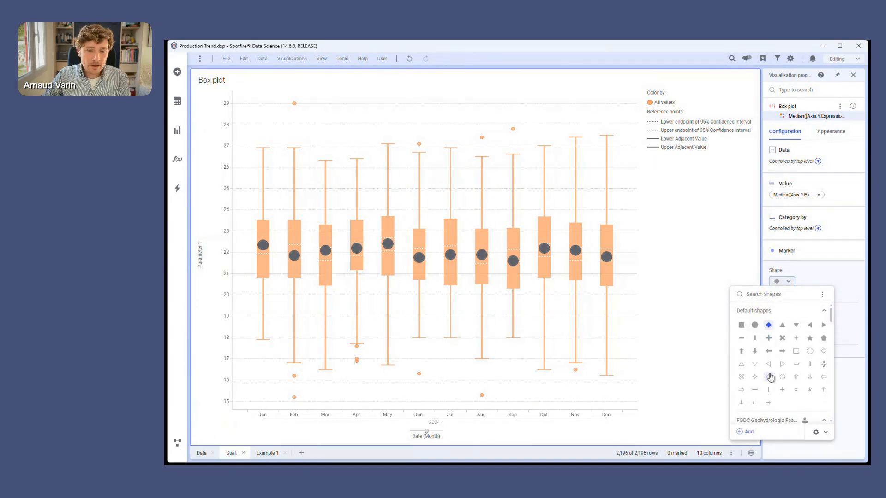
left_click(808, 272)
left_click_drag(789, 303, 787, 303)
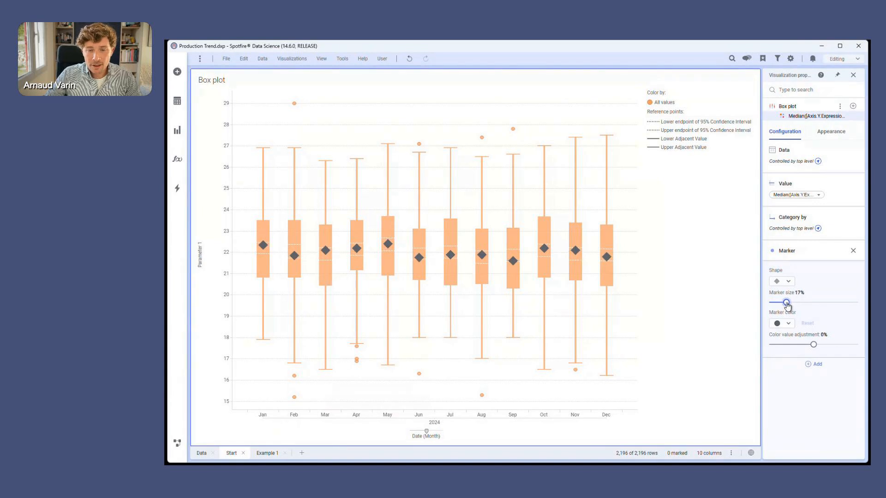
left_click(783, 324)
left_click(782, 400)
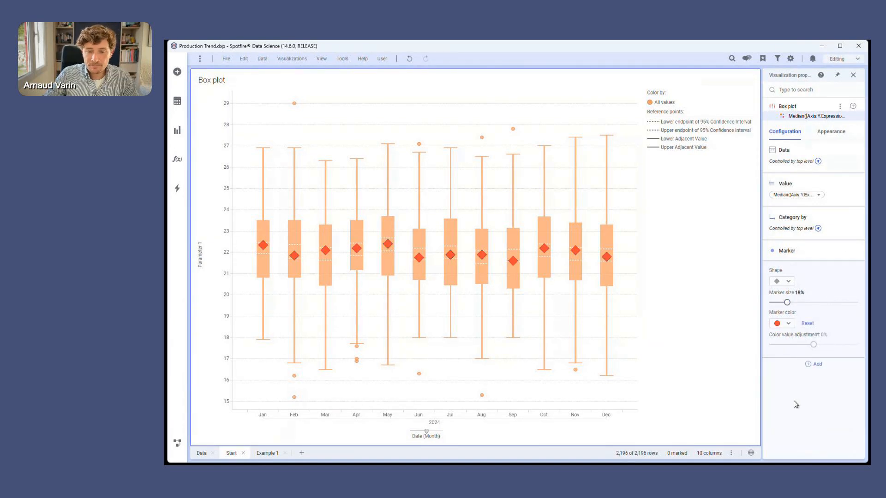
Add value labels to the median reference layer and align their text vertically to Top.
left_click(807, 256)
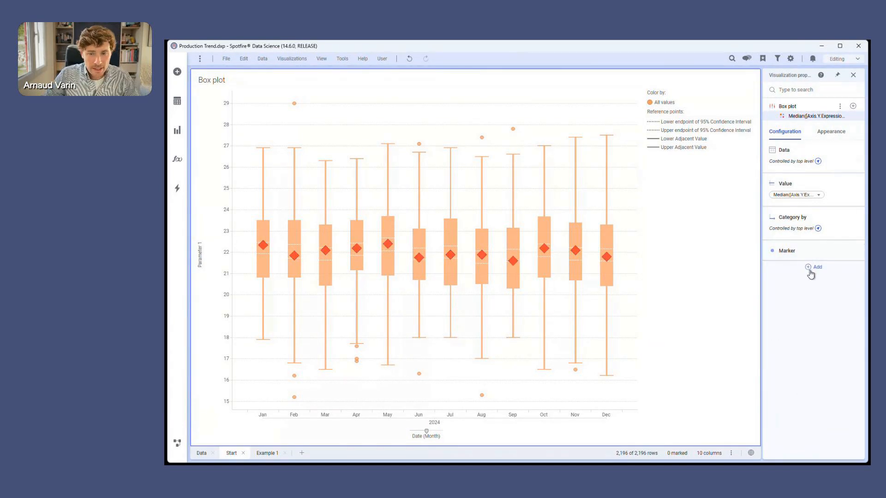
left_click(814, 267)
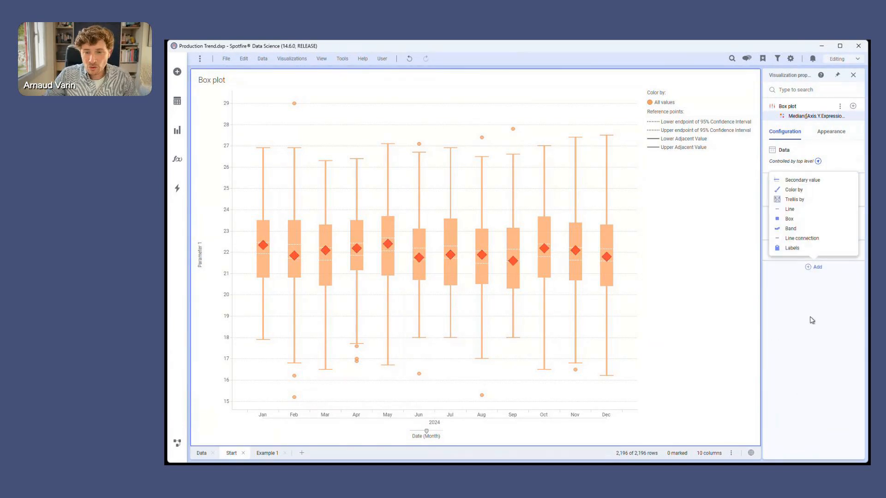
left_click(792, 248)
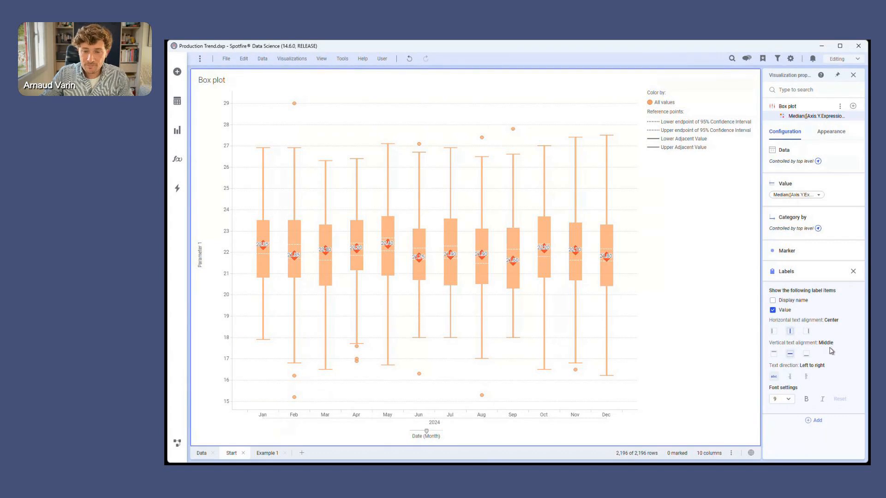
left_click(774, 354)
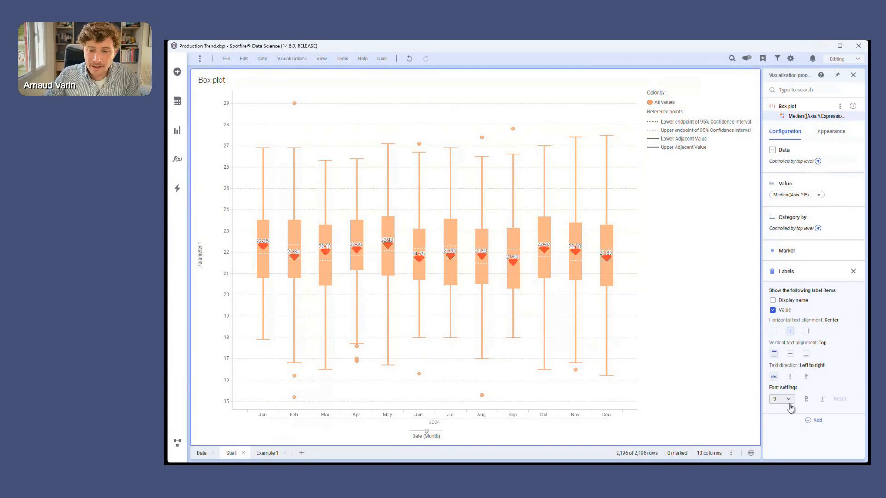
left_click(803, 279)
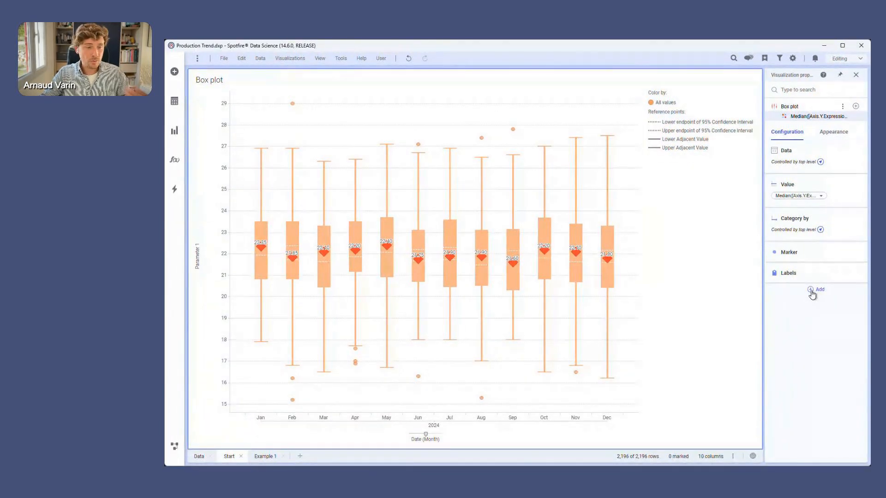
Add a line connection between the median markers with a dashed line style, 4px width and red color.
left_click(810, 291)
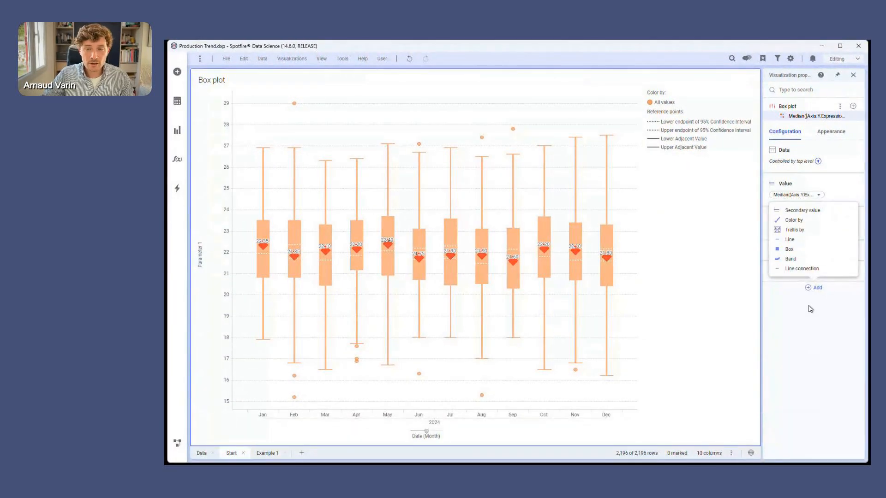
left_click(790, 270)
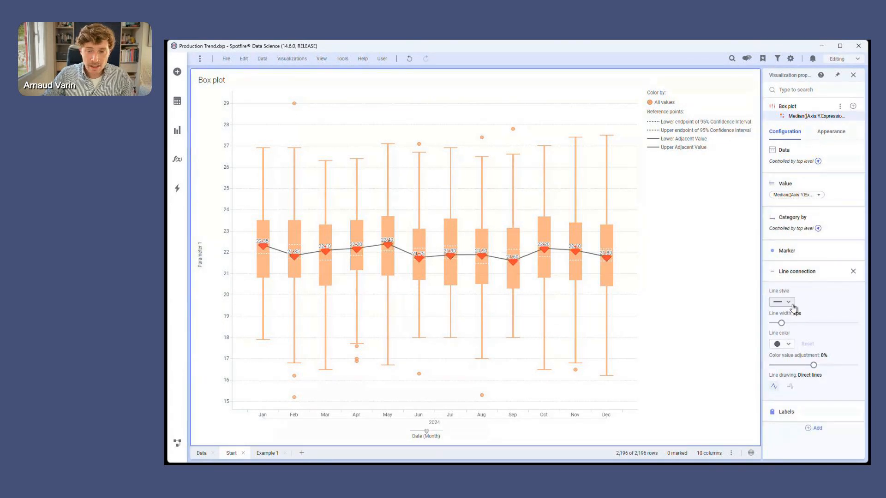
left_click(787, 303)
left_click(789, 339)
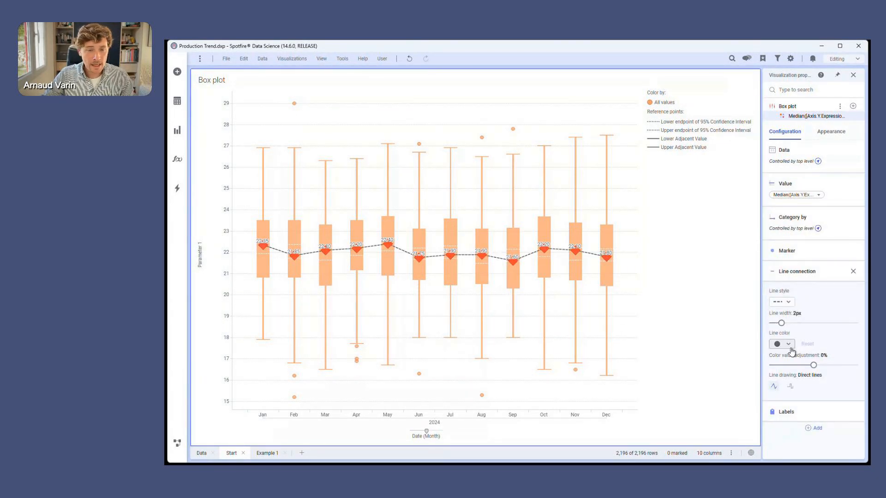
left_click_drag(782, 324, 800, 324)
left_click(788, 345)
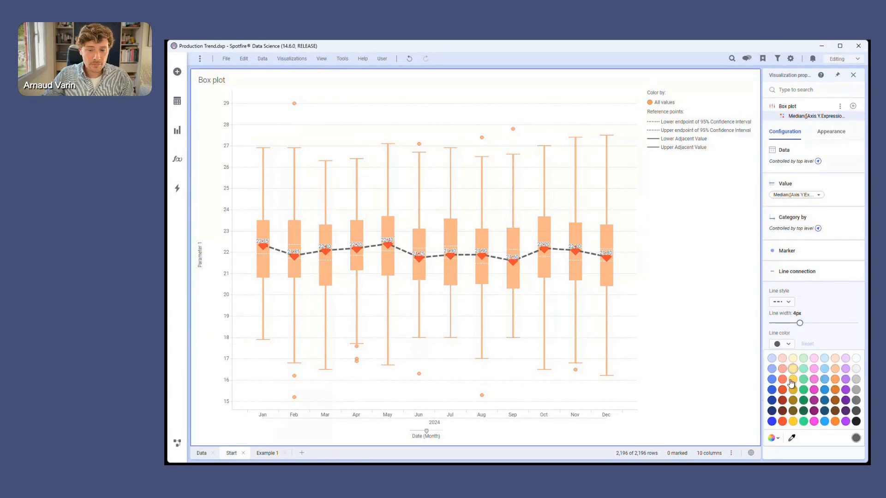
left_click(784, 425)
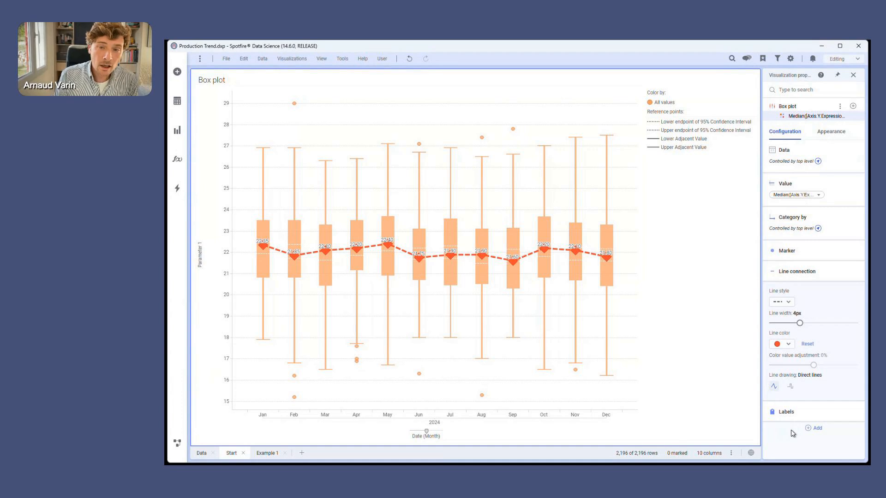
left_click(821, 282)
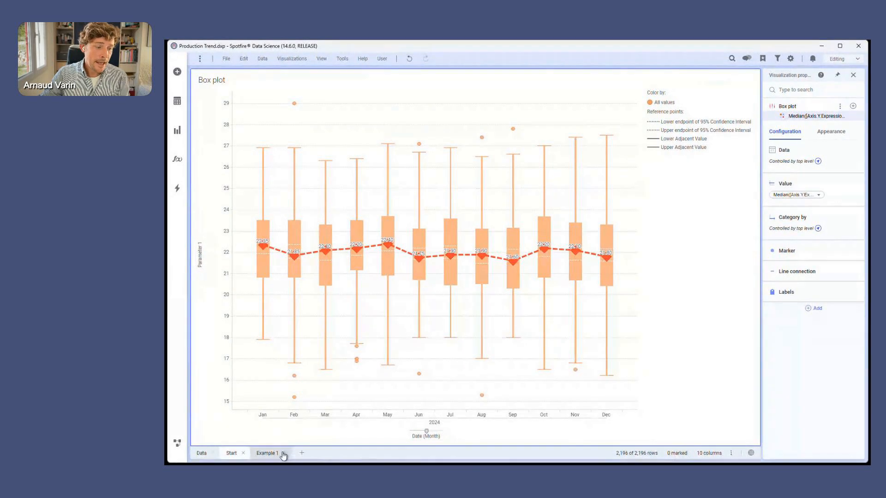
View the Example 1 page, switch to Example 2 in Process Metrics.dxp and show the Control Limits reference layer's configuration.
left_click(271, 454)
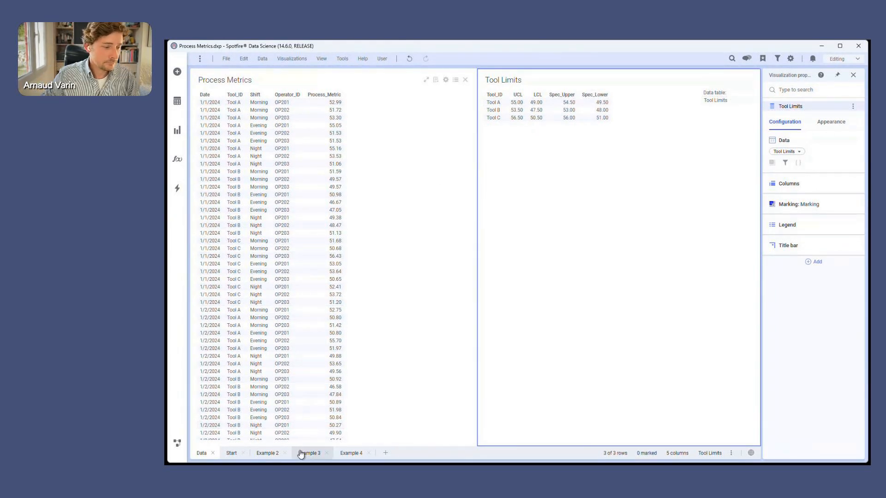
left_click(268, 454)
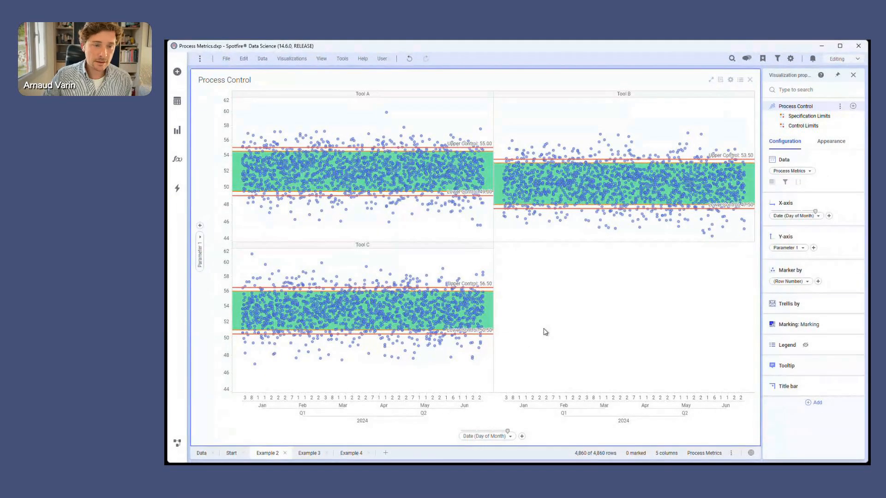
left_click(796, 126)
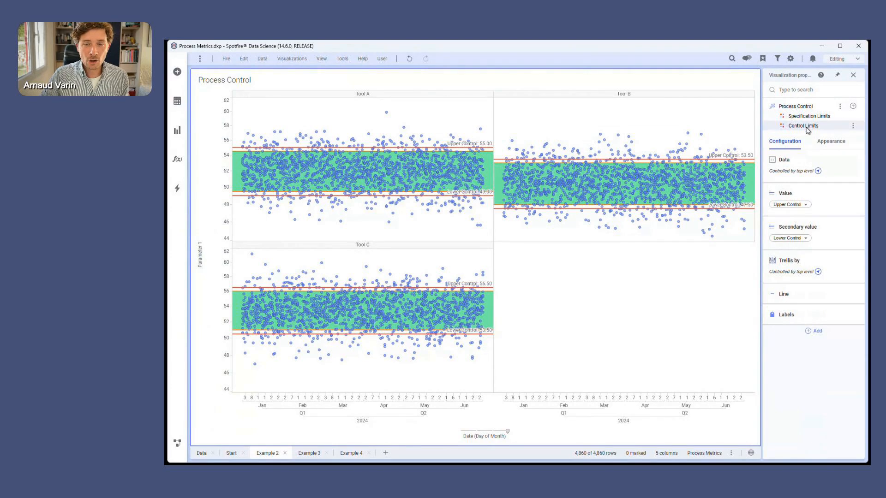
Set the Control Limits layer's value to Avg(UCL) and expand its line, value and secondary value settings.
left_click(795, 296)
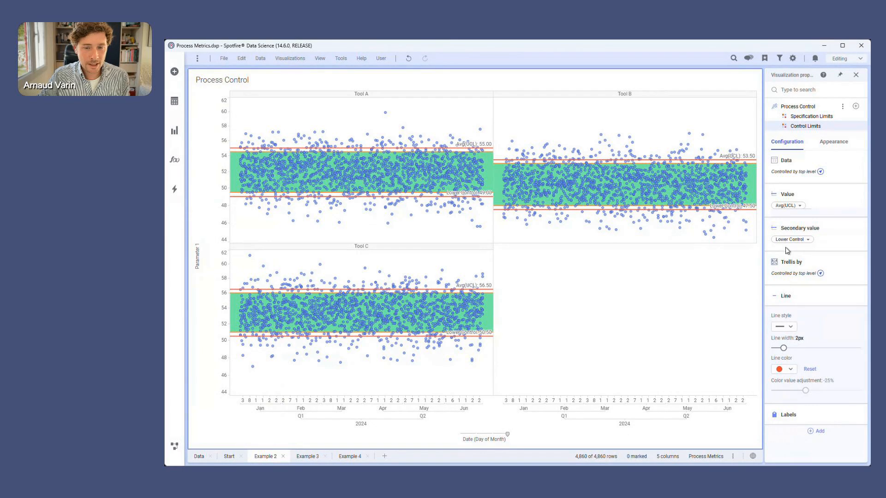
left_click(838, 189)
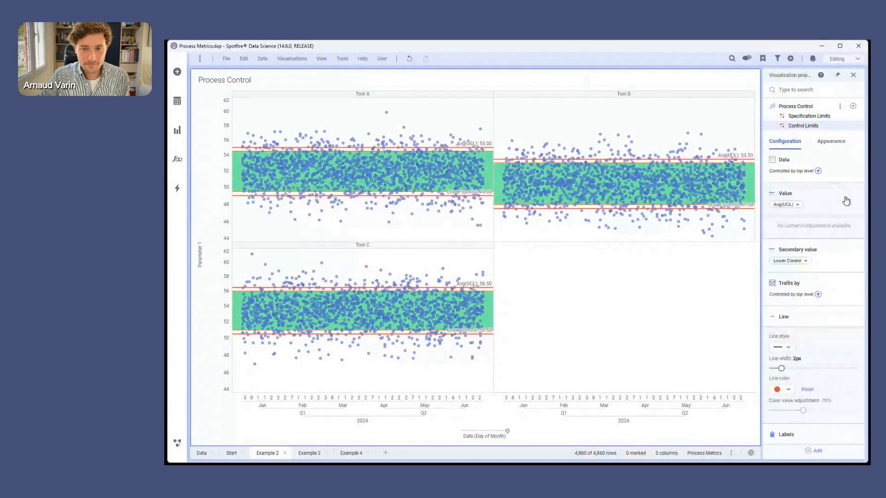
left_click(813, 251)
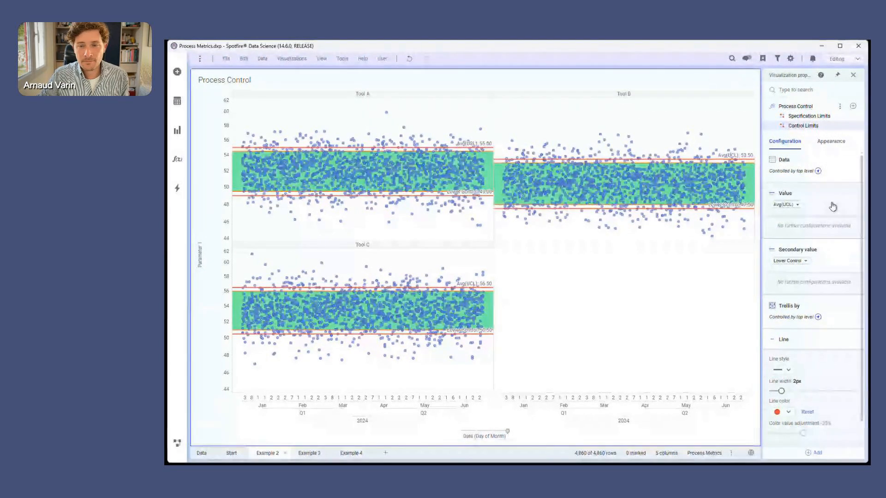
Review the Specification Limits layer's band settings and set the band's line drawing to Step lines.
left_click(808, 116)
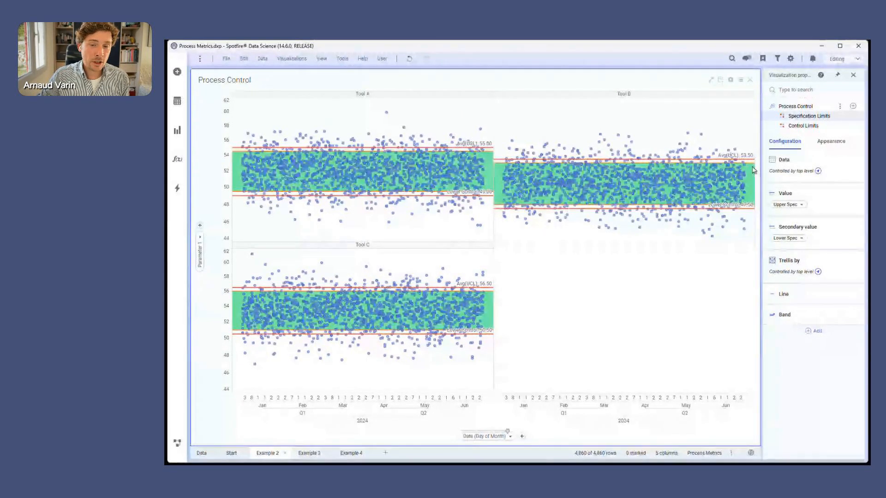
left_click(798, 316)
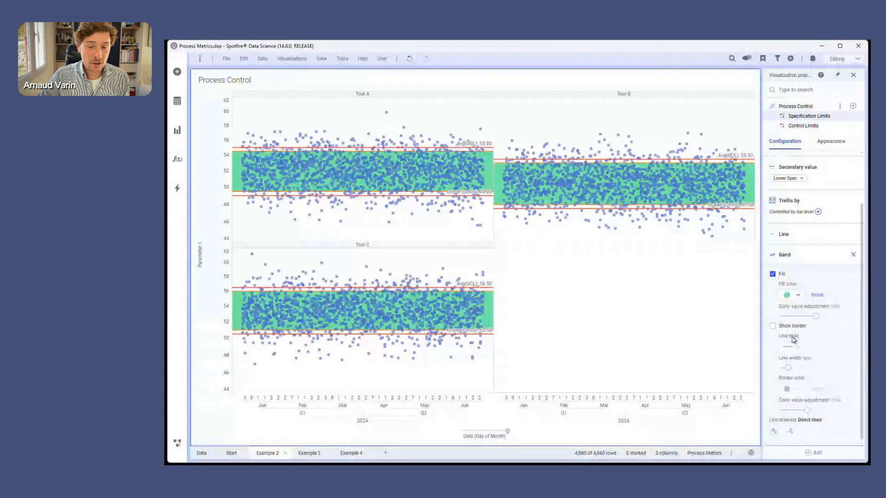
mouse_move(805, 329)
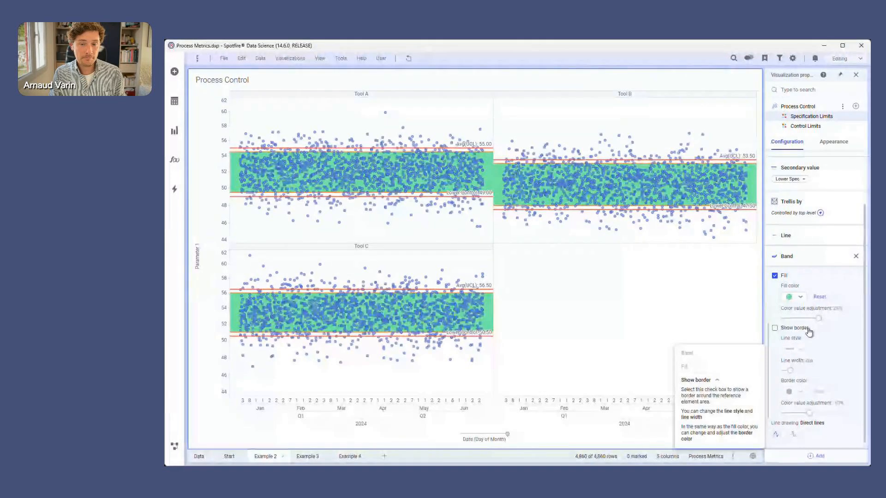
mouse_move(790, 300)
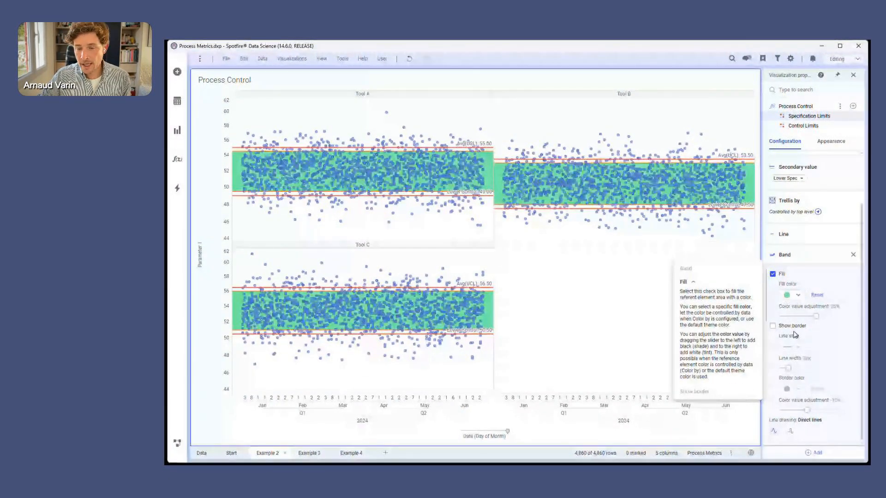
left_click(790, 432)
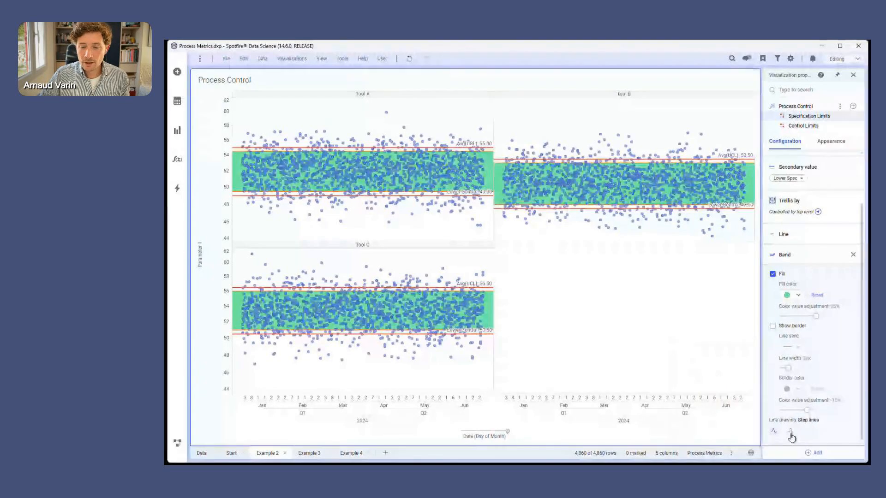
Place the Specification Limits layer in the foreground of the Process Control chart.
left_click(831, 141)
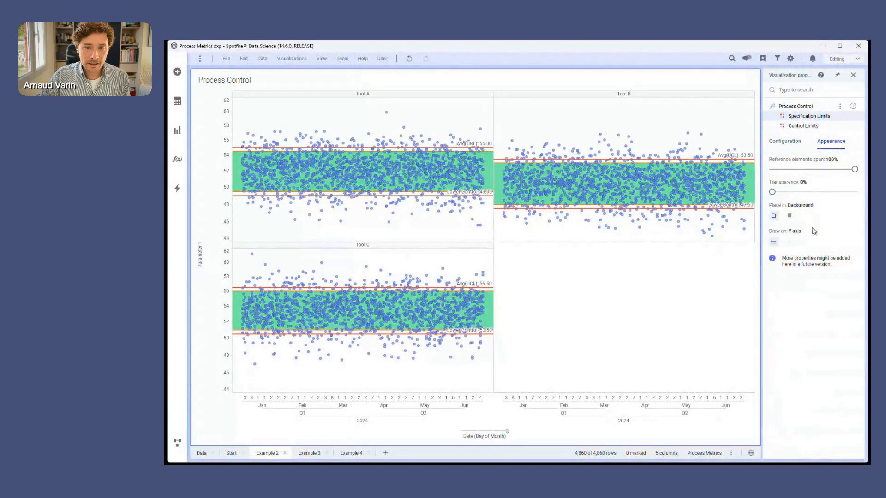
left_click(790, 215)
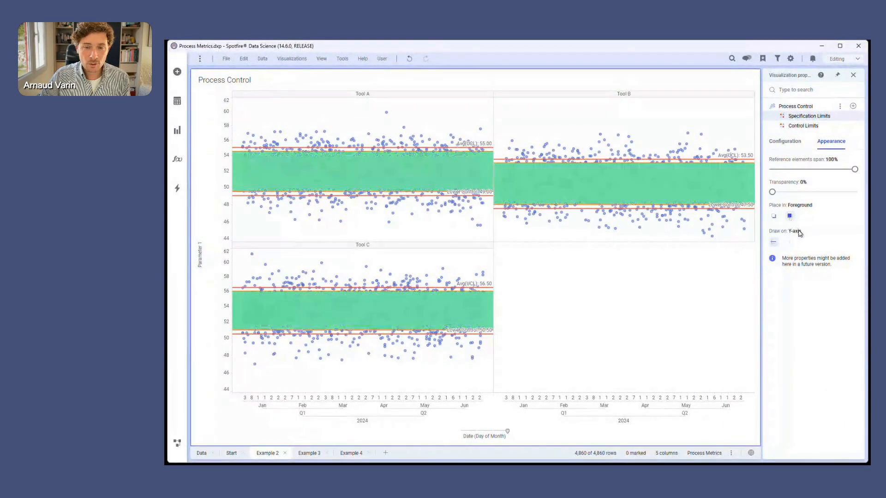
Place the Specification Limits layer in the background with the reference elements span at 100%, and return to its configuration.
left_click(774, 216)
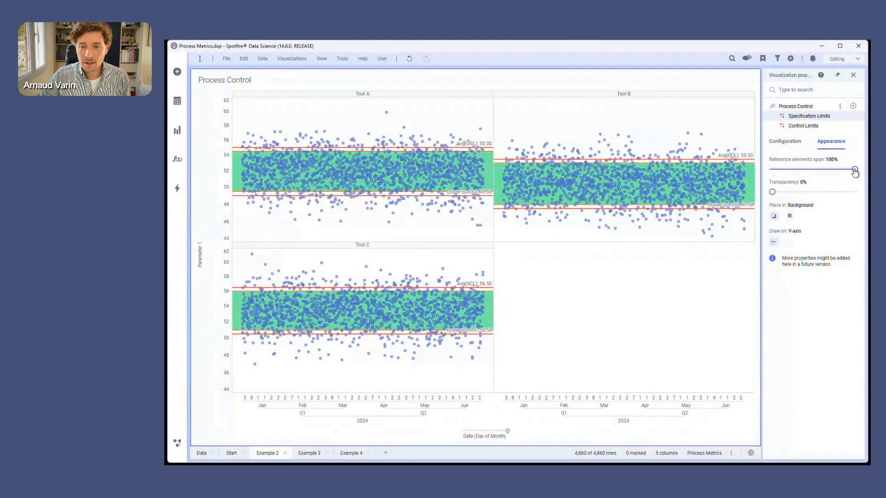
mouse_move(855, 170)
left_mouse_down()
mouse_move(808, 169)
mouse_move(866, 175)
left_mouse_up()
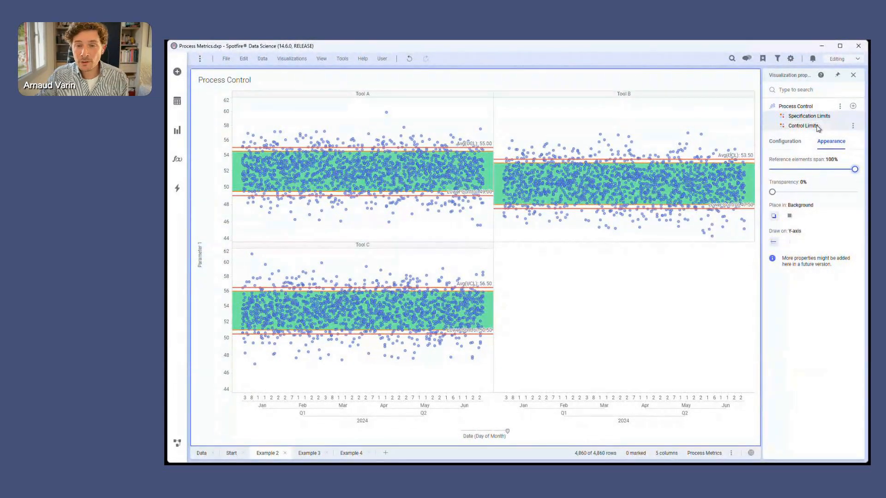
left_click(785, 142)
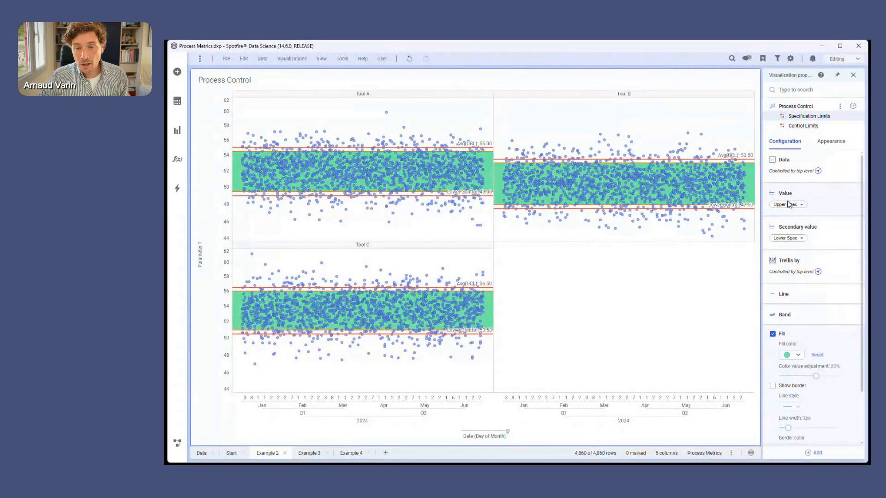
mouse_move(789, 205)
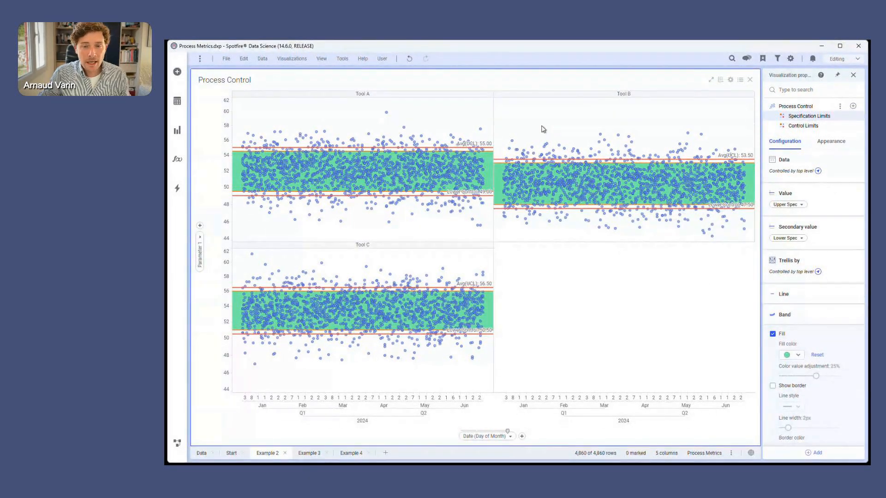
Mark the Tool B points above the upper control limit and clear the marking.
left_click_drag(530, 118, 697, 160)
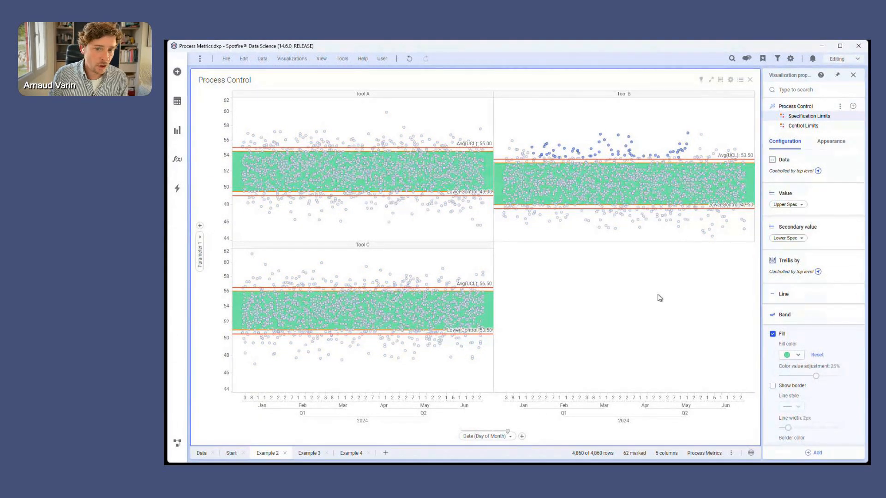
left_click(658, 298)
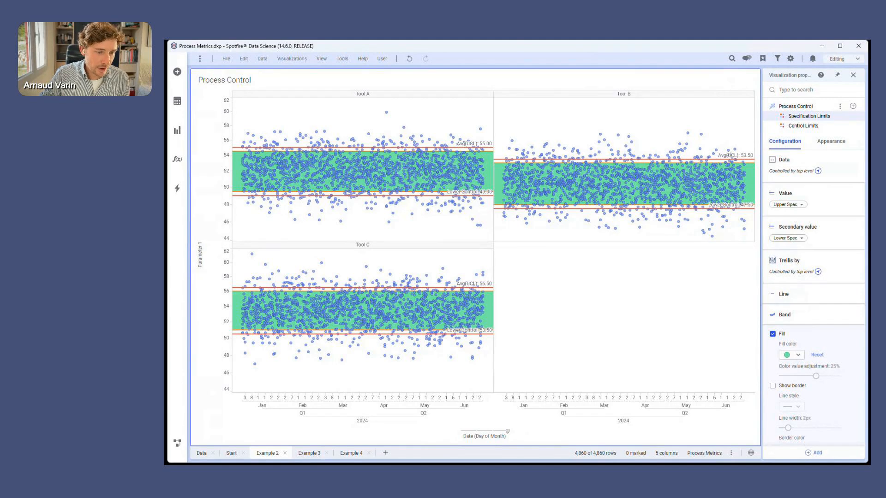
Review the UCL reference layer's values and band settings on the Example 3 page, and switch to the Example 4 page.
left_click(309, 454)
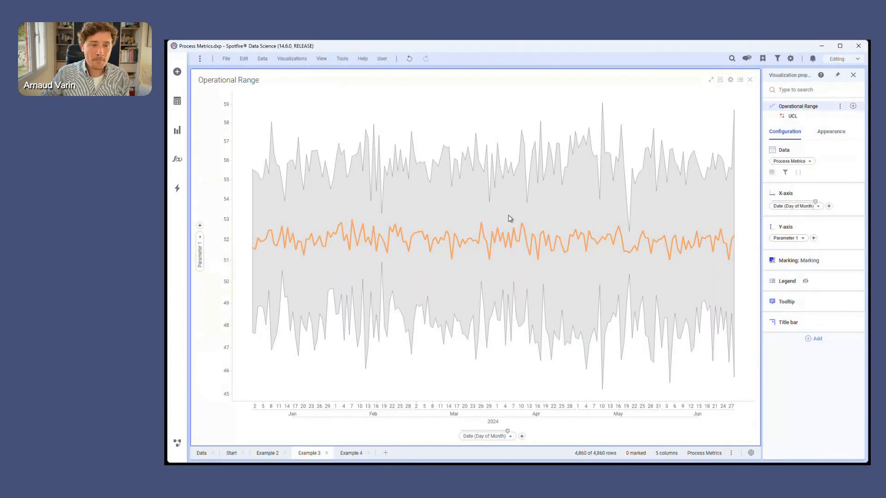
left_click(792, 116)
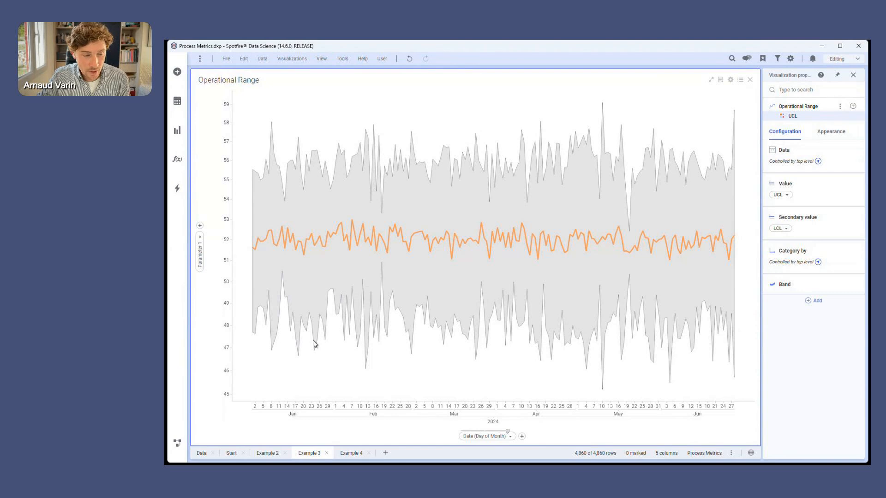
left_click(805, 289)
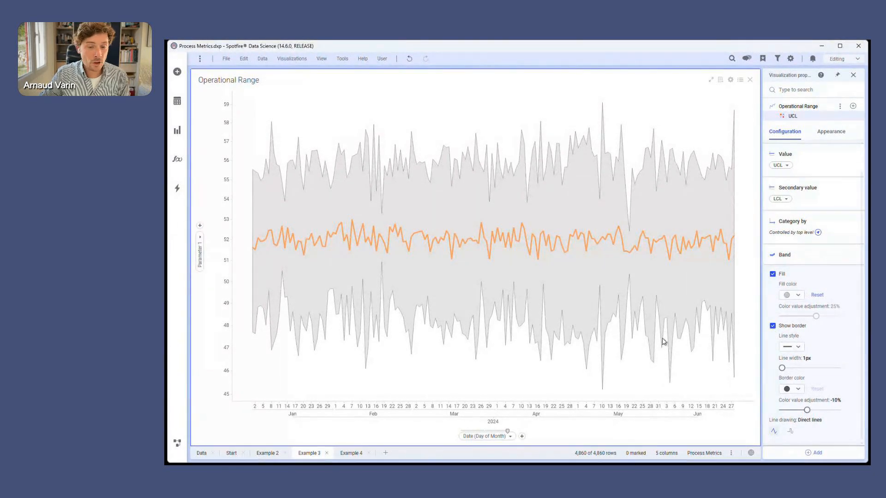
left_click(799, 257)
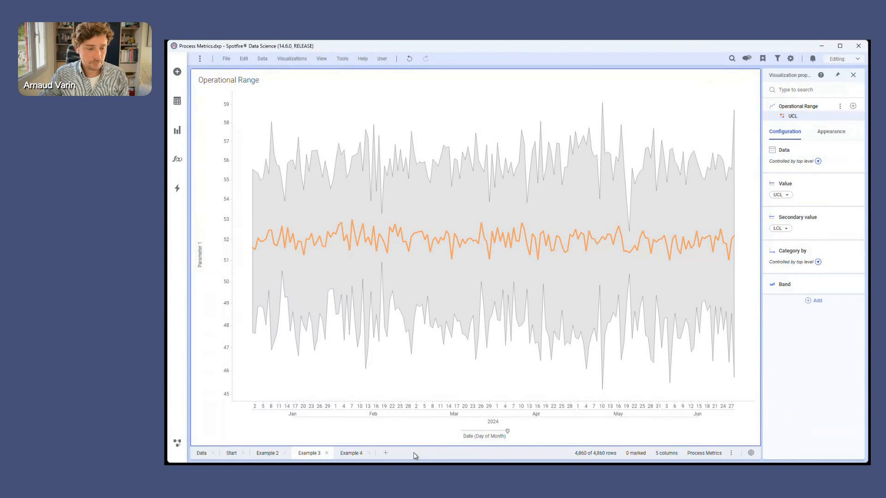
left_click(353, 454)
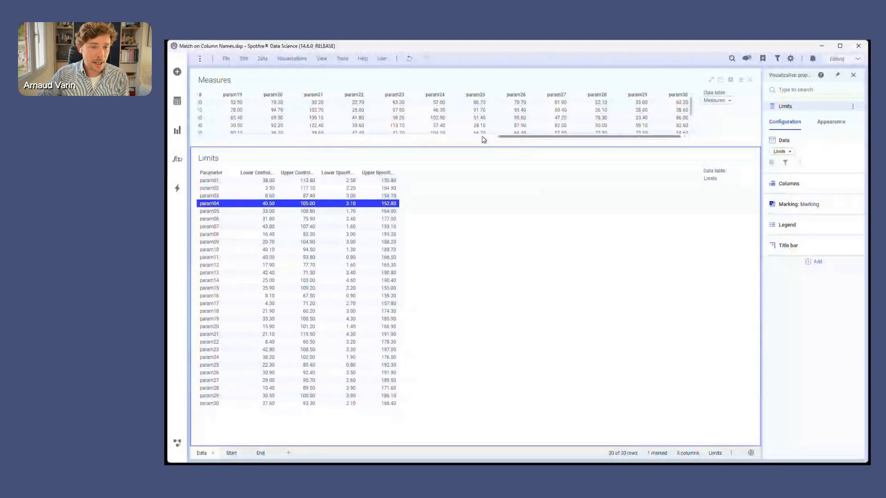
Examine the parameter columns of the Measures table in Match on Column Names.dxp, and open the Start page.
left_click_drag(538, 137, 179, 139)
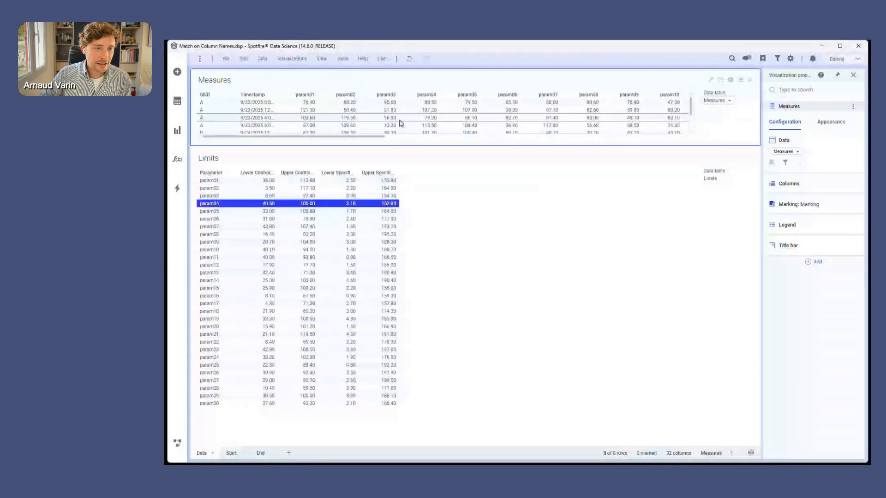
left_click_drag(381, 137, 316, 146)
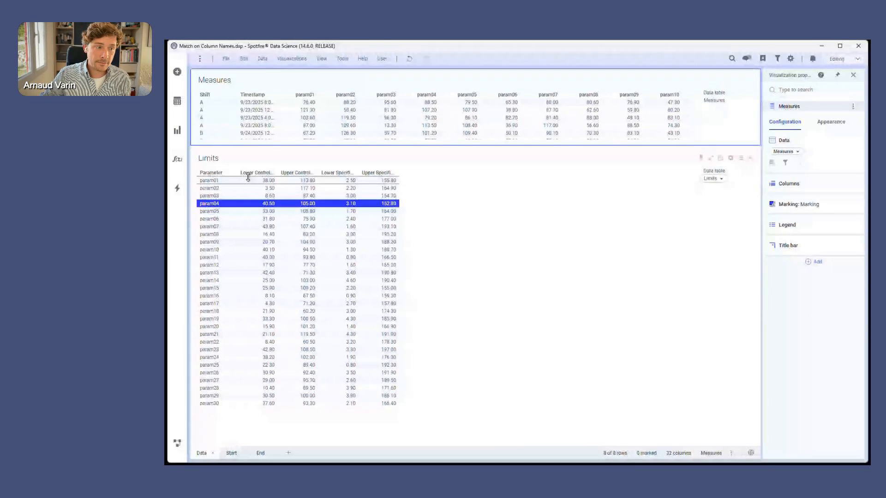
left_click(232, 453)
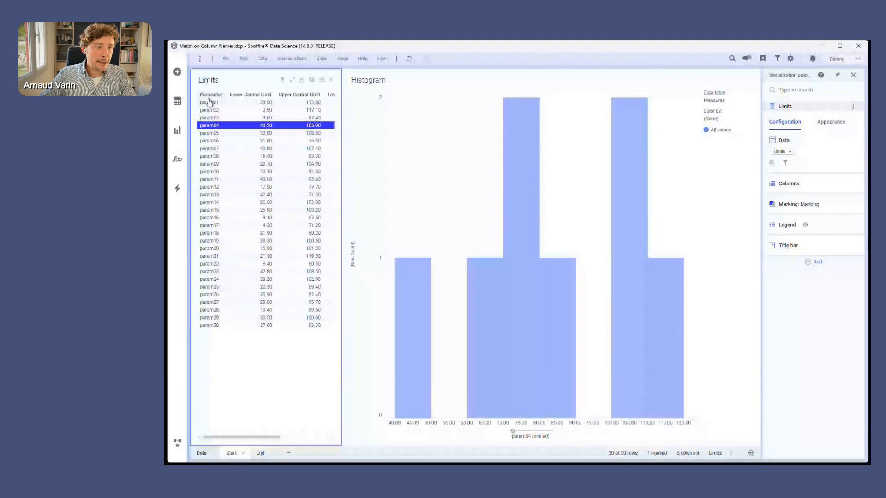
Mark param08 in the Limits table, inspect the histogram axis's Column from marked settings, and mark param10 and param12 in turn.
left_click(209, 157)
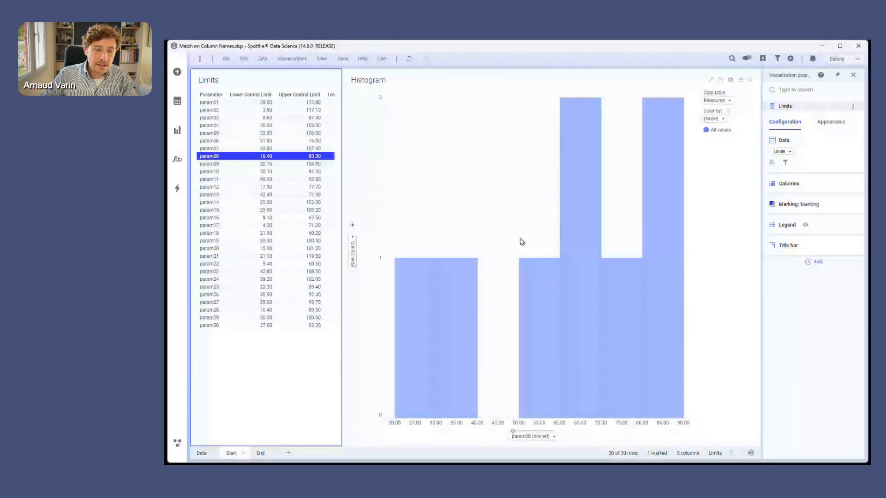
left_click(537, 444)
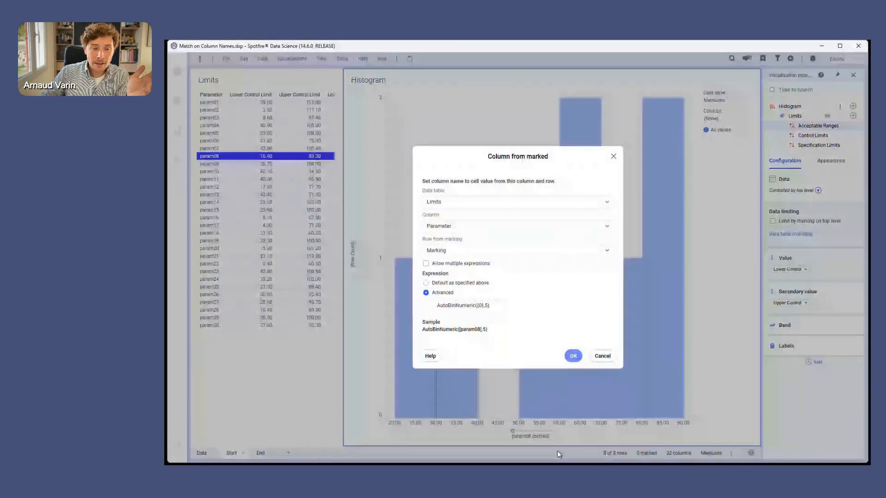
left_click(598, 358)
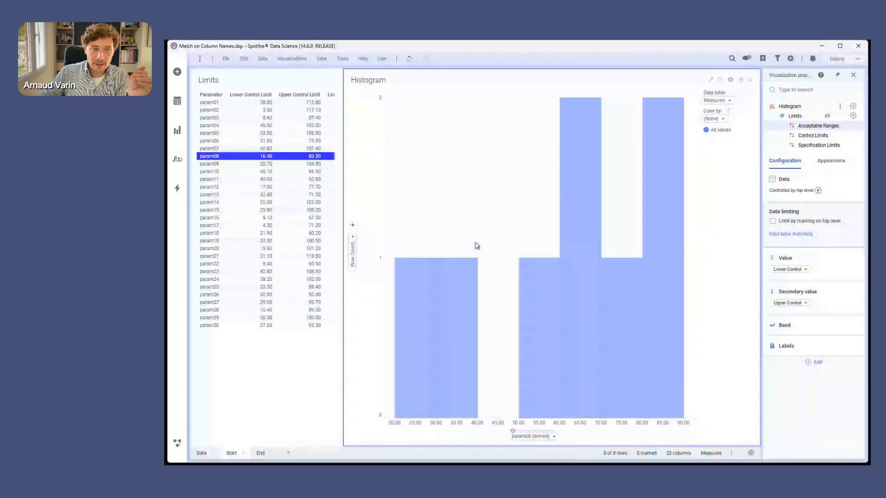
left_click(210, 172)
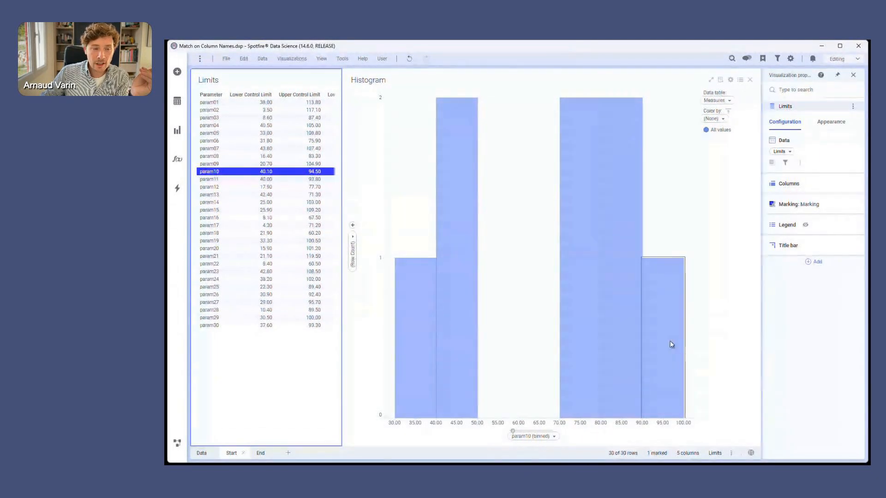
left_click(217, 187)
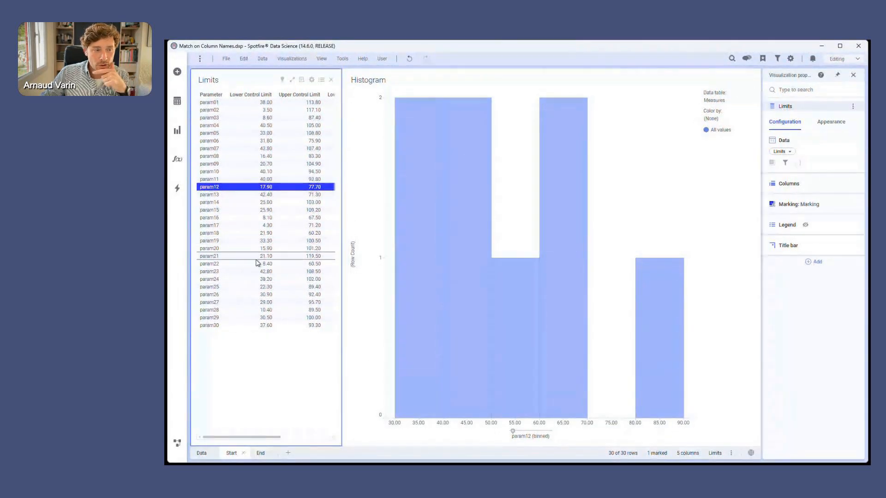
Unhide the Limits group of reference layers on the histogram.
left_click(530, 443)
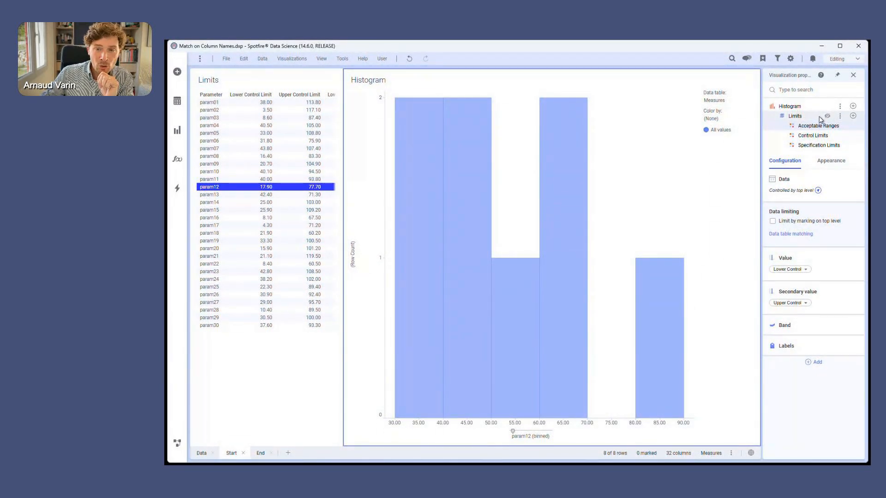
left_click(840, 116)
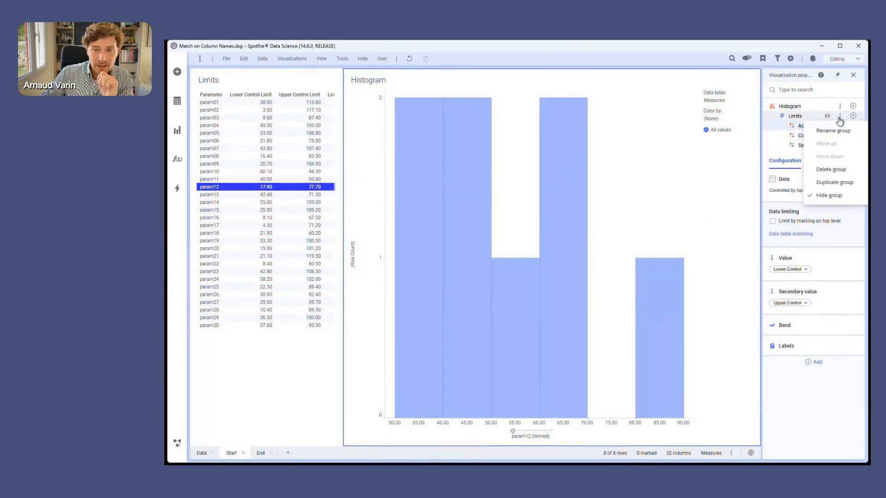
left_click(829, 197)
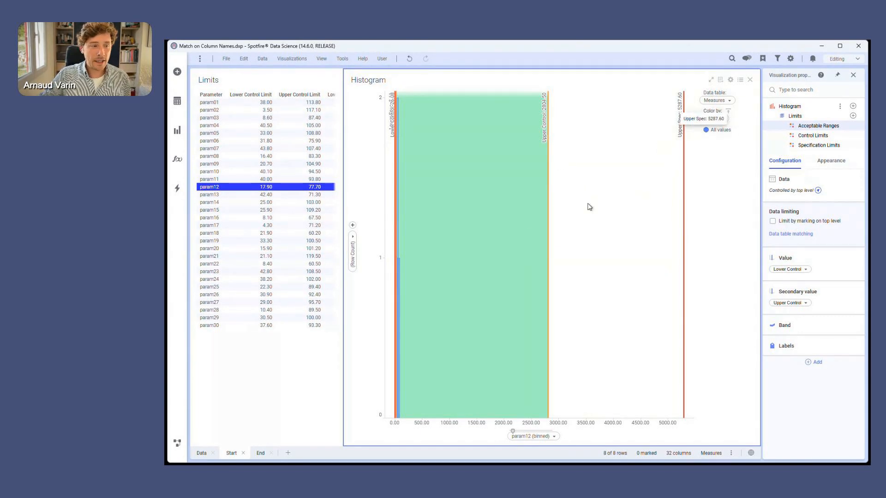
Mark param15, param18, param05 and param10 in turn in the Limits table to compare each histogram with its limits.
left_click(228, 214)
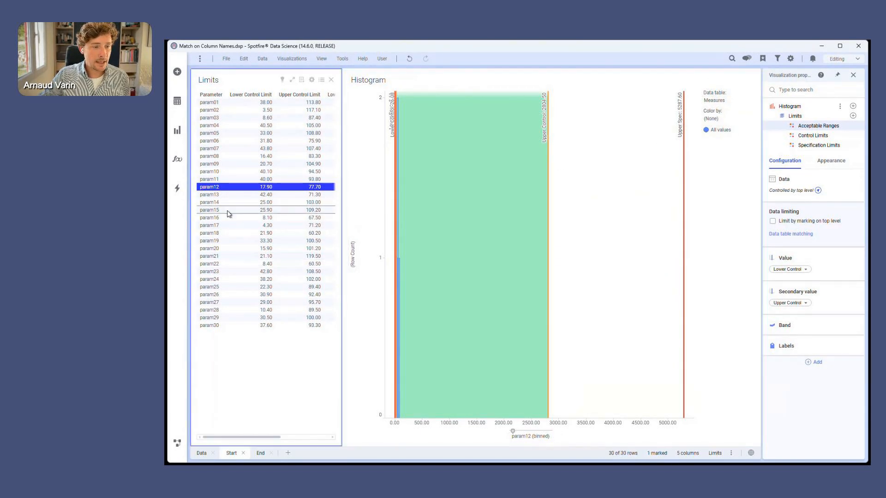
left_click(227, 235)
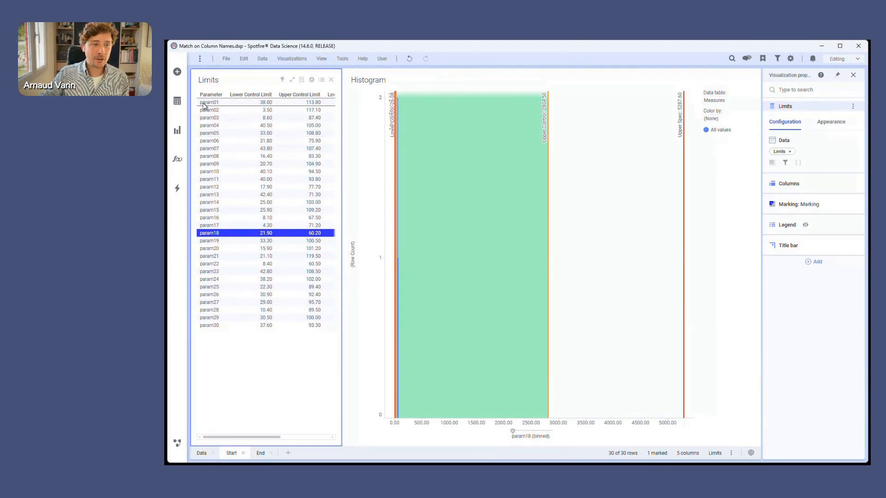
left_click(206, 133)
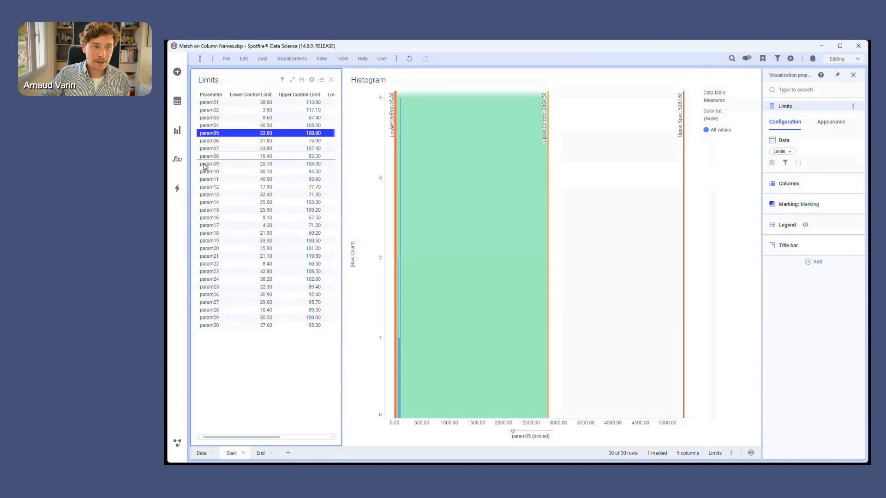
left_click(205, 173)
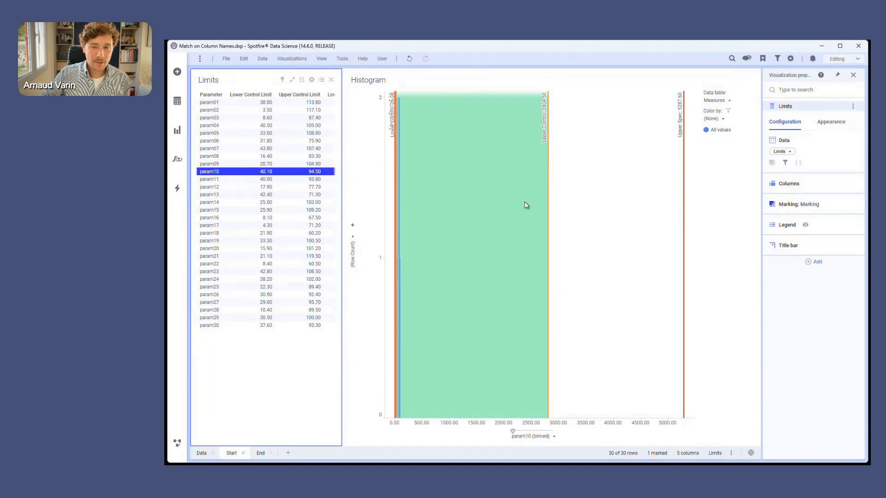
Match the histogram's (Column Names) with Limits.Parameter in the data table matching settings.
left_click(671, 179)
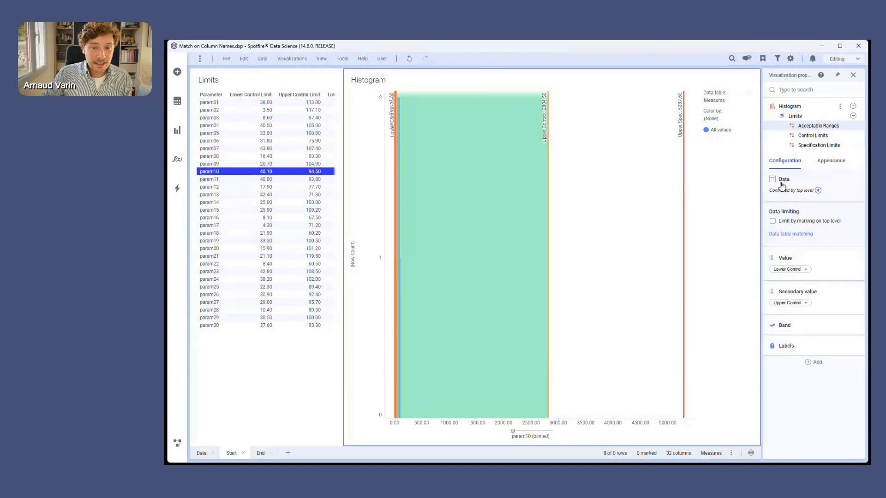
left_click(795, 235)
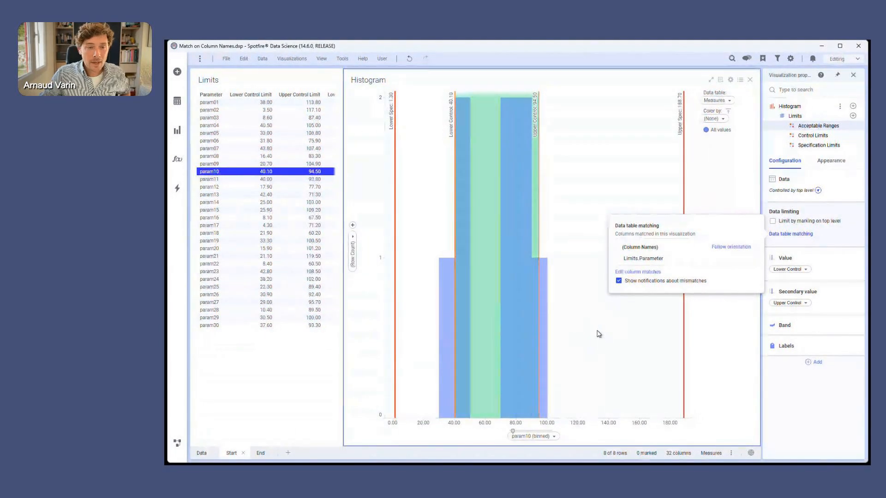
left_click(790, 247)
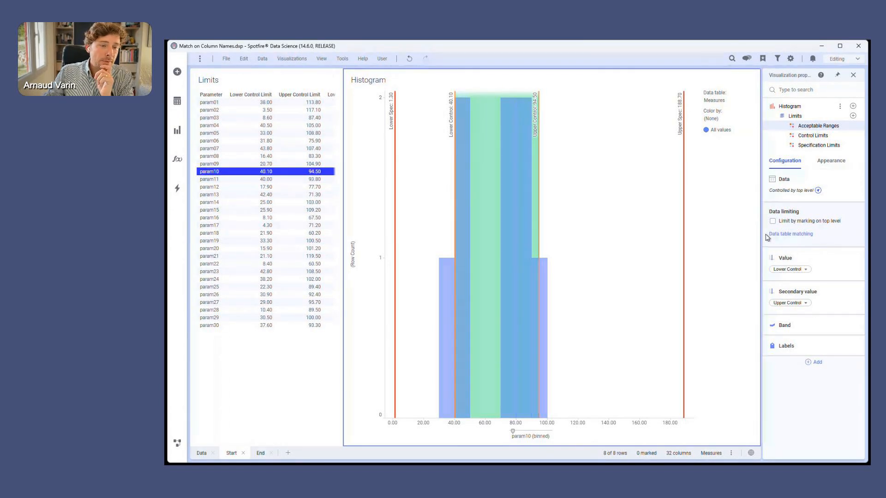
Mark param12 and param15 in turn in the Limits table to check the histogram's limits with column-name matching.
left_click(229, 189)
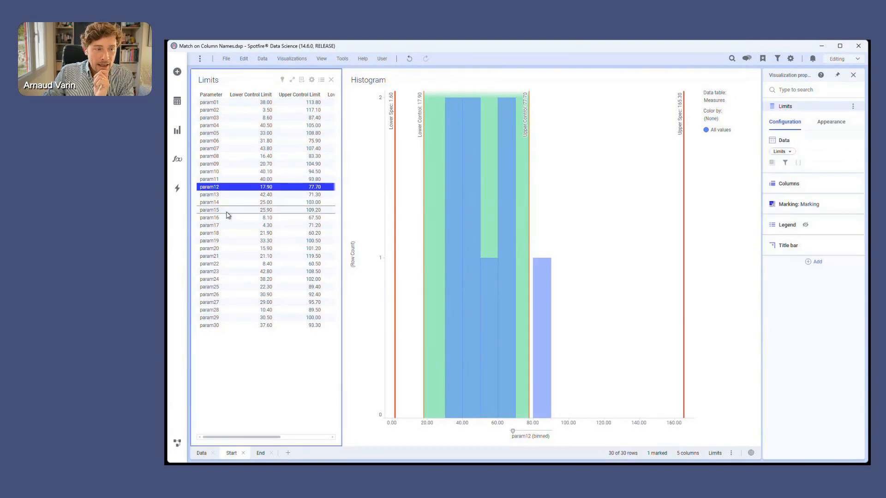
left_click(226, 211)
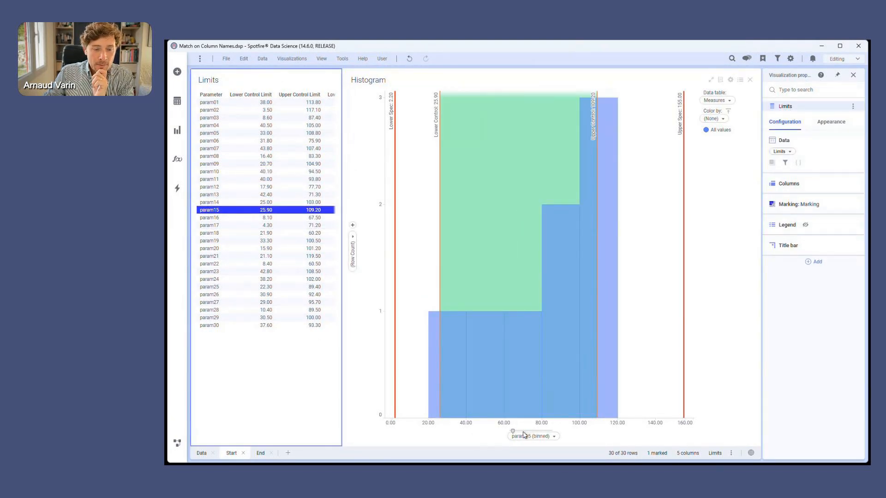